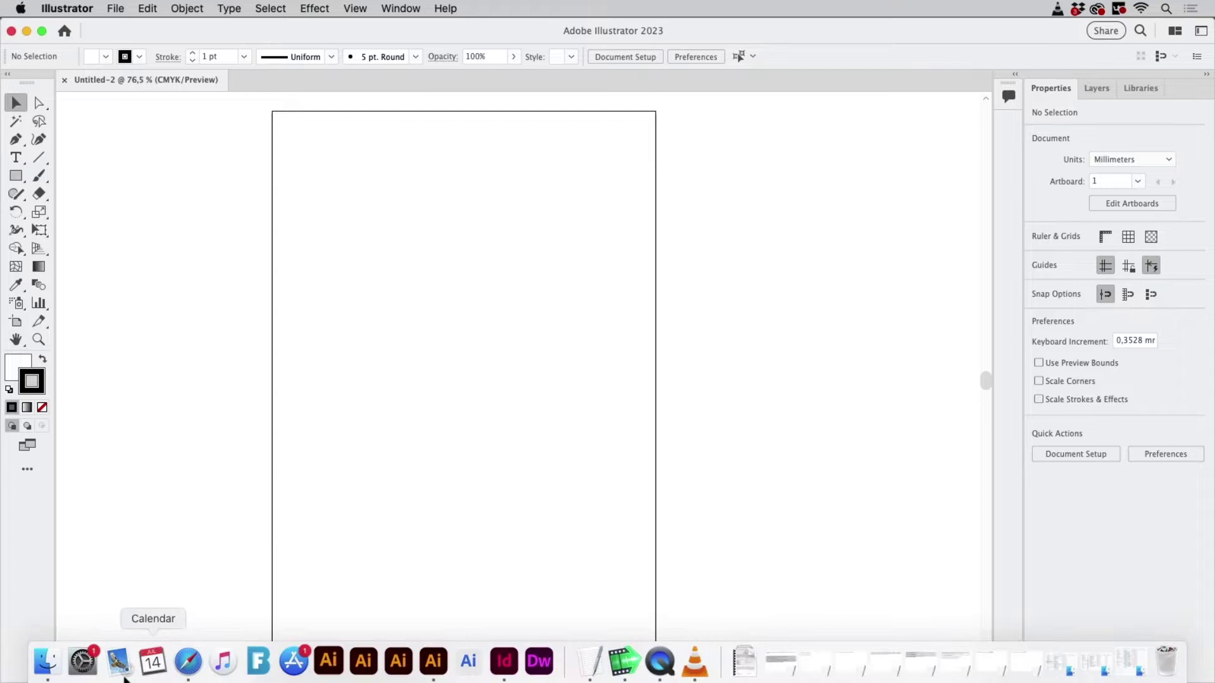
Place the QR-Code 29x29 image from Finder onto the artboard, choosing Don't convert for colours.
{"action": "left_click", "coordinate": [48, 661]}
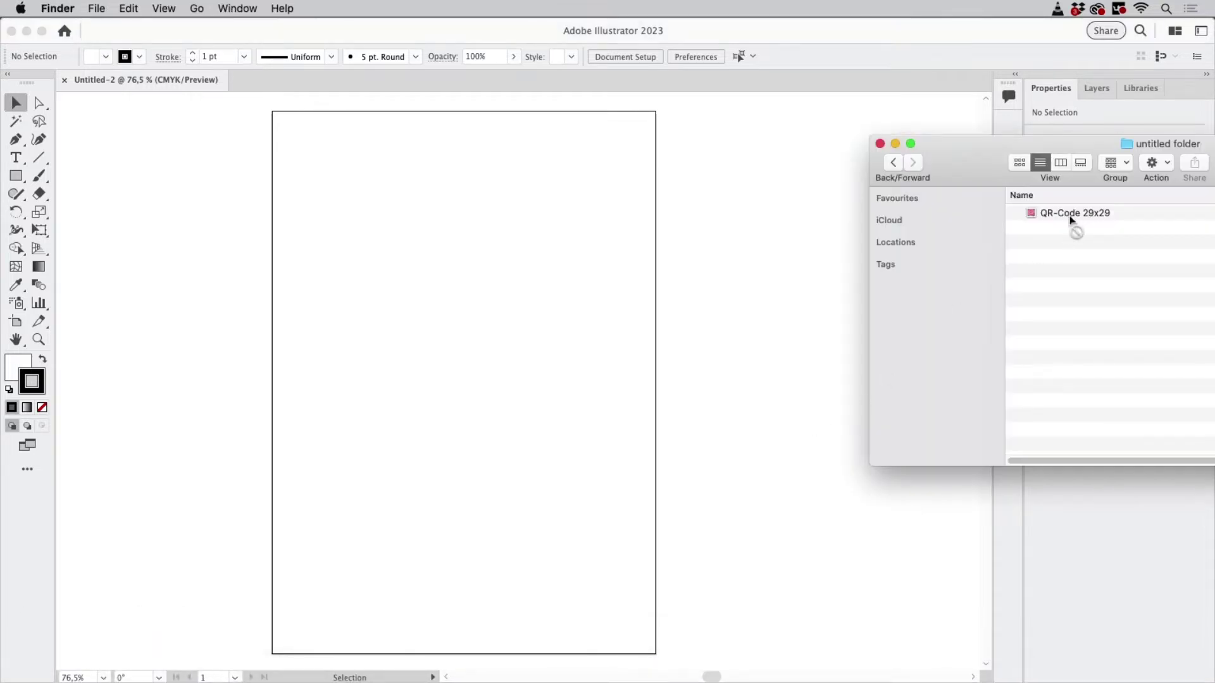
{"action": "left_click_drag", "start_coordinate": [1073, 226], "coordinate": [487, 335]}
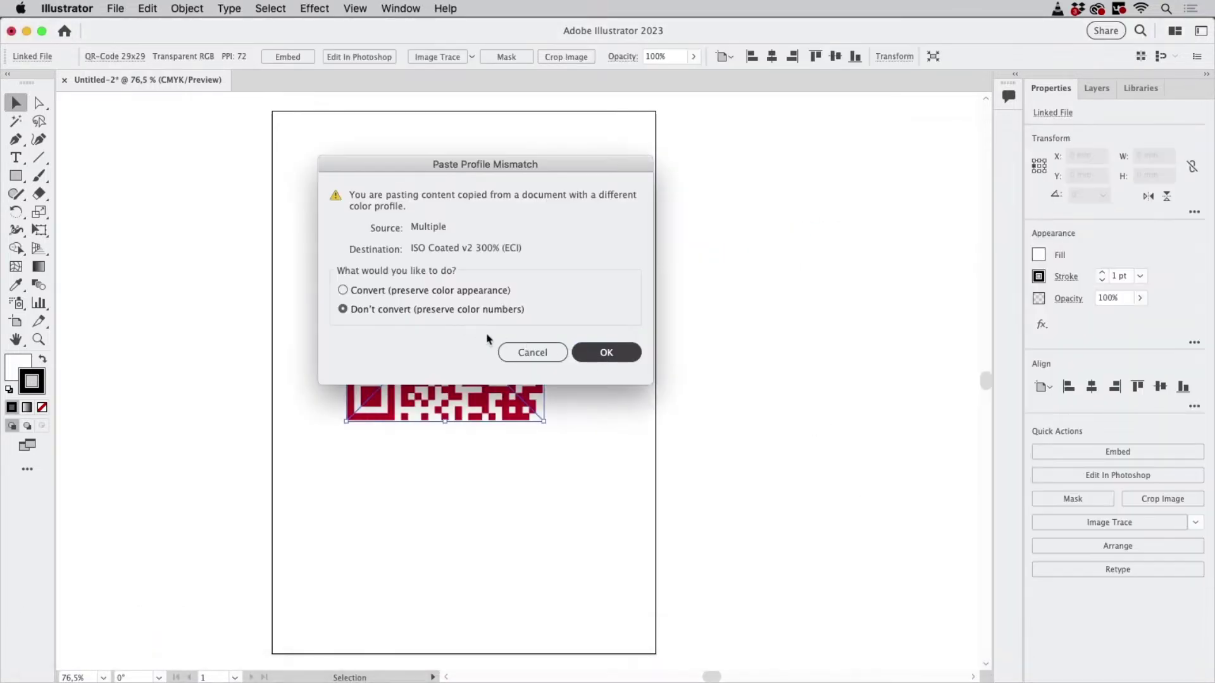
{"action": "left_click", "coordinate": [607, 354]}
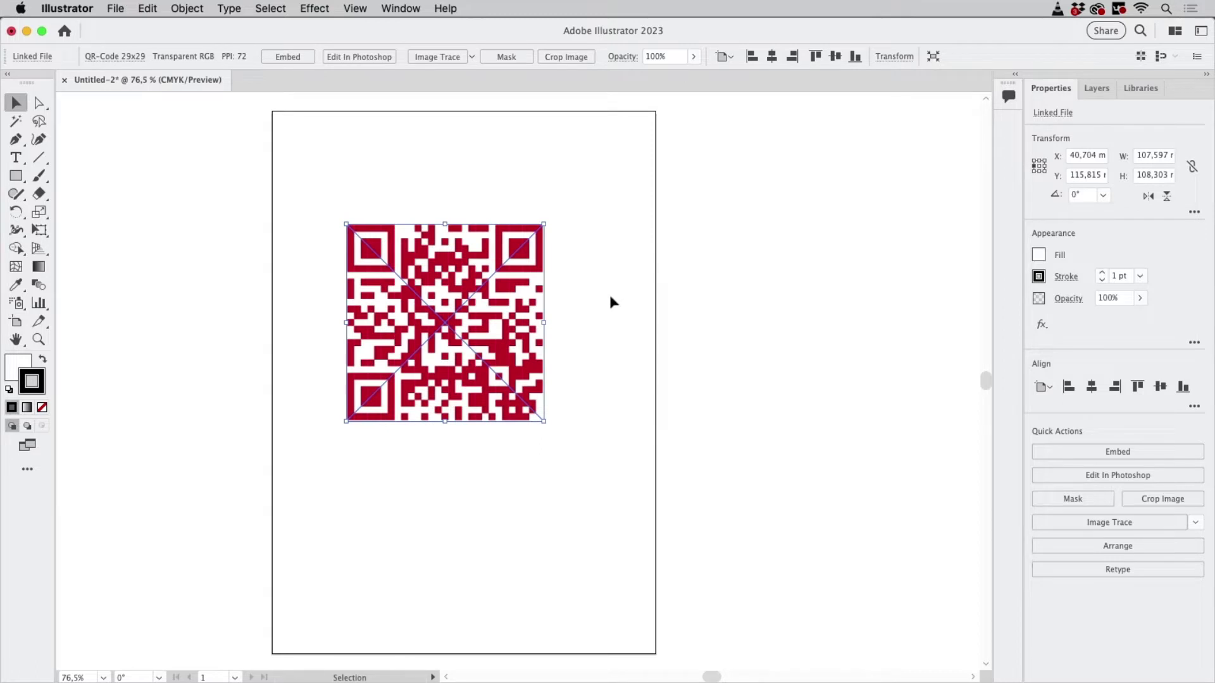
{"action": "scroll", "coordinate": [609, 294], "scroll_direction": "right", "scroll_amount": 5}
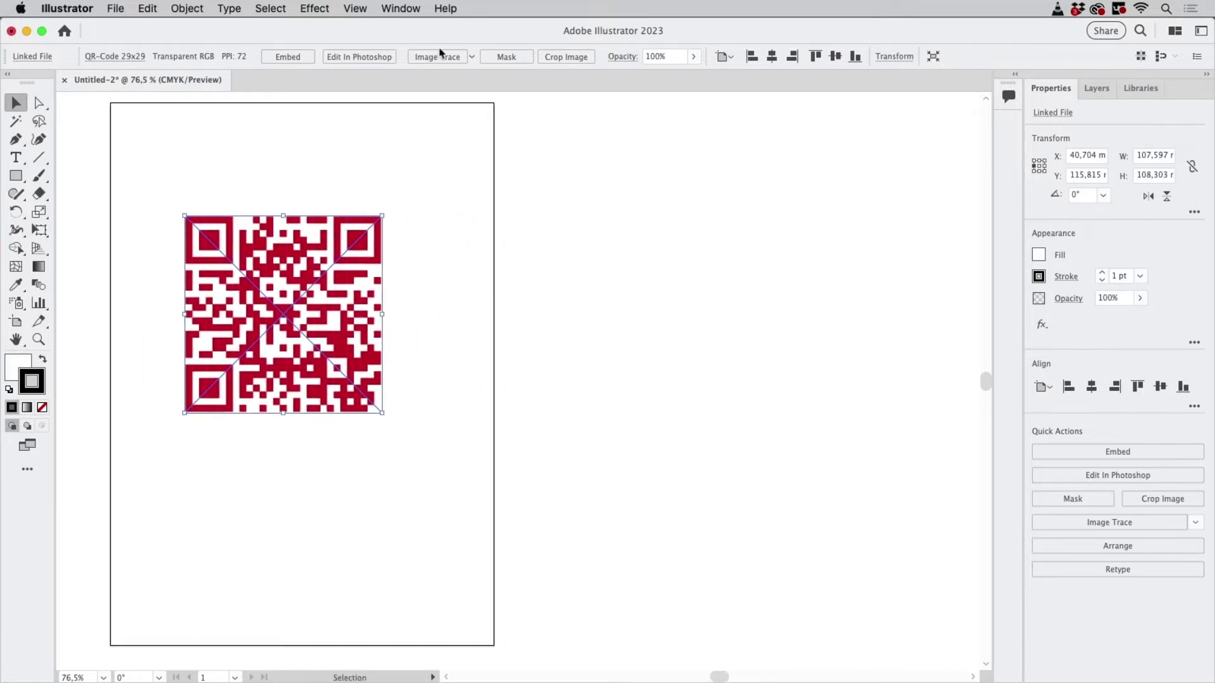
Trace the placed red QR code image with Image Trace using the Logo preset.
{"action": "left_click", "coordinate": [404, 9]}
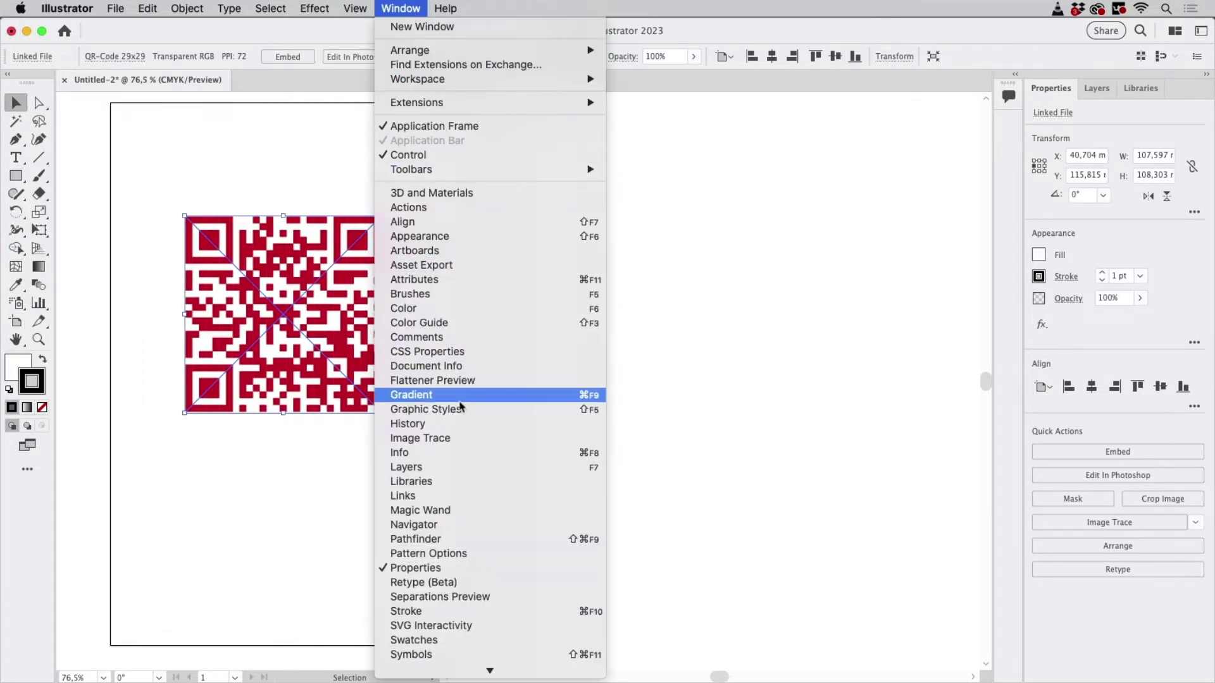
{"action": "left_click", "coordinate": [454, 439]}
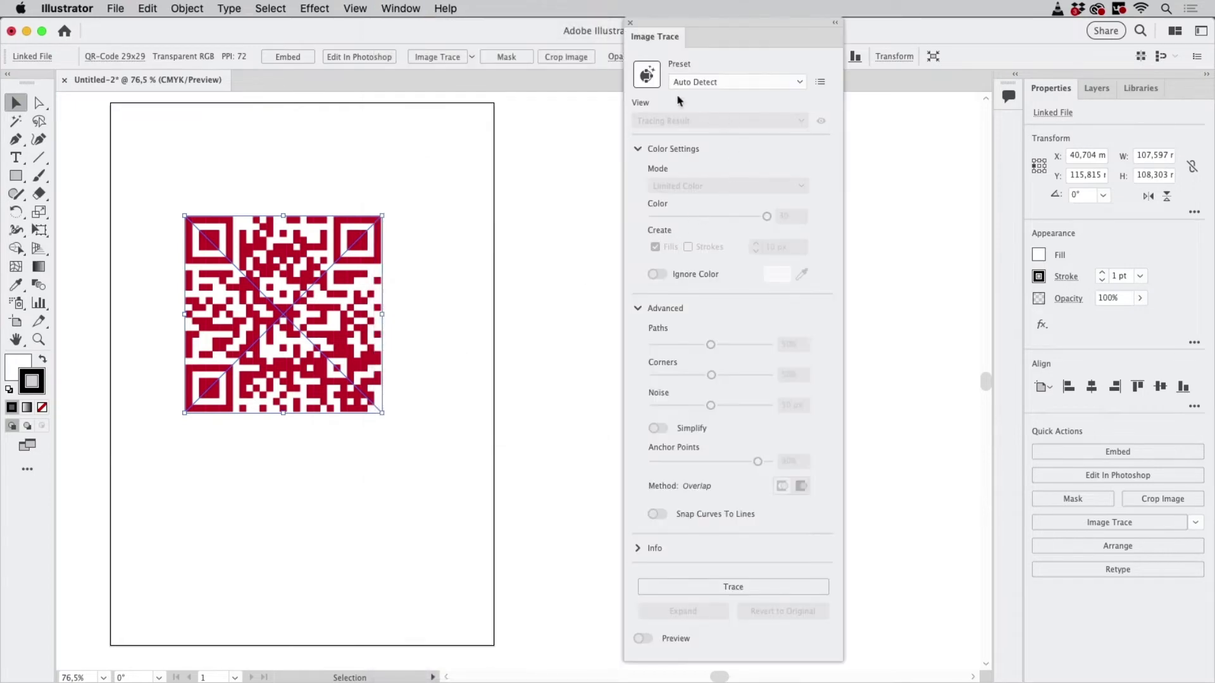
{"action": "left_click", "coordinate": [754, 584]}
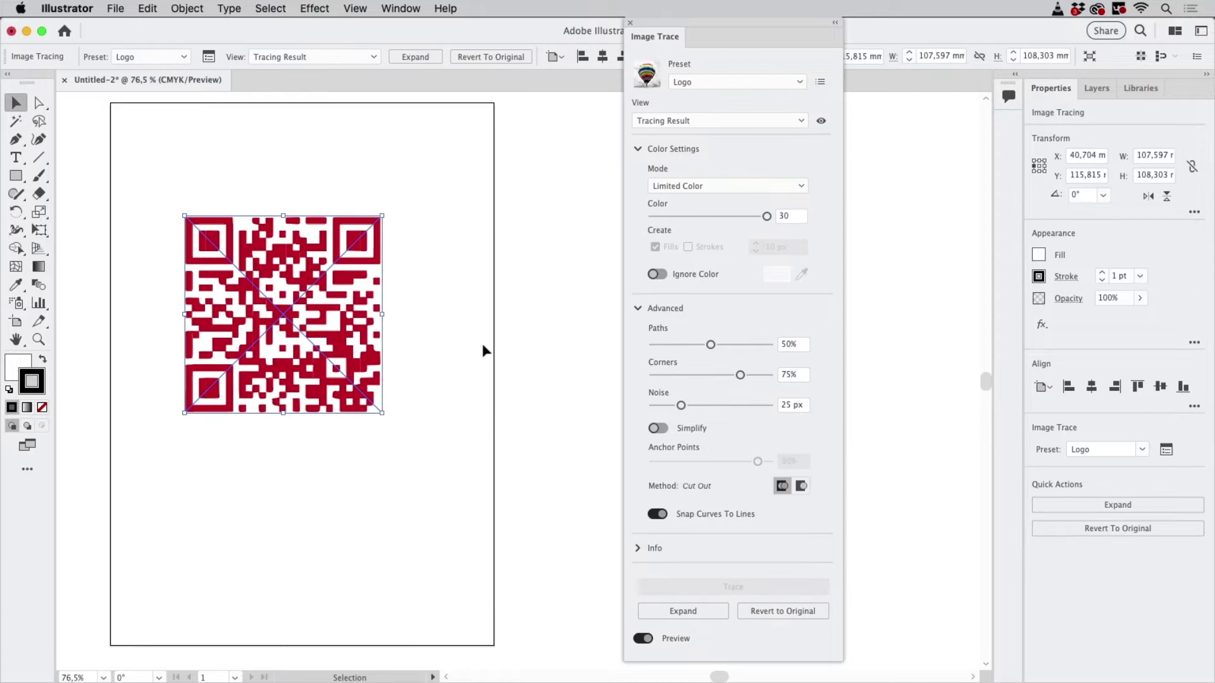
Zoom in on the traced modules, zoom back out, and reselect the traced QR code.
{"action": "left_click", "coordinate": [441, 339]}
{"action": "key", "text": "super+space"}
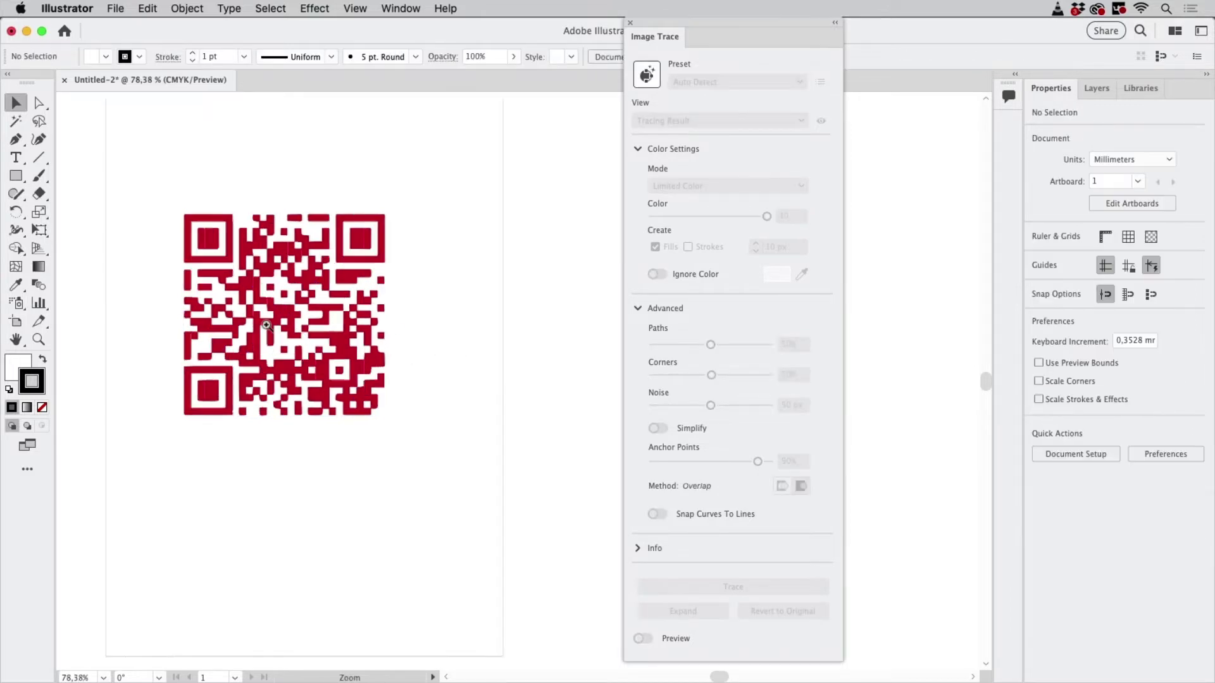
{"action": "left_click_drag", "start_coordinate": [320, 335], "coordinate": [425, 395]}
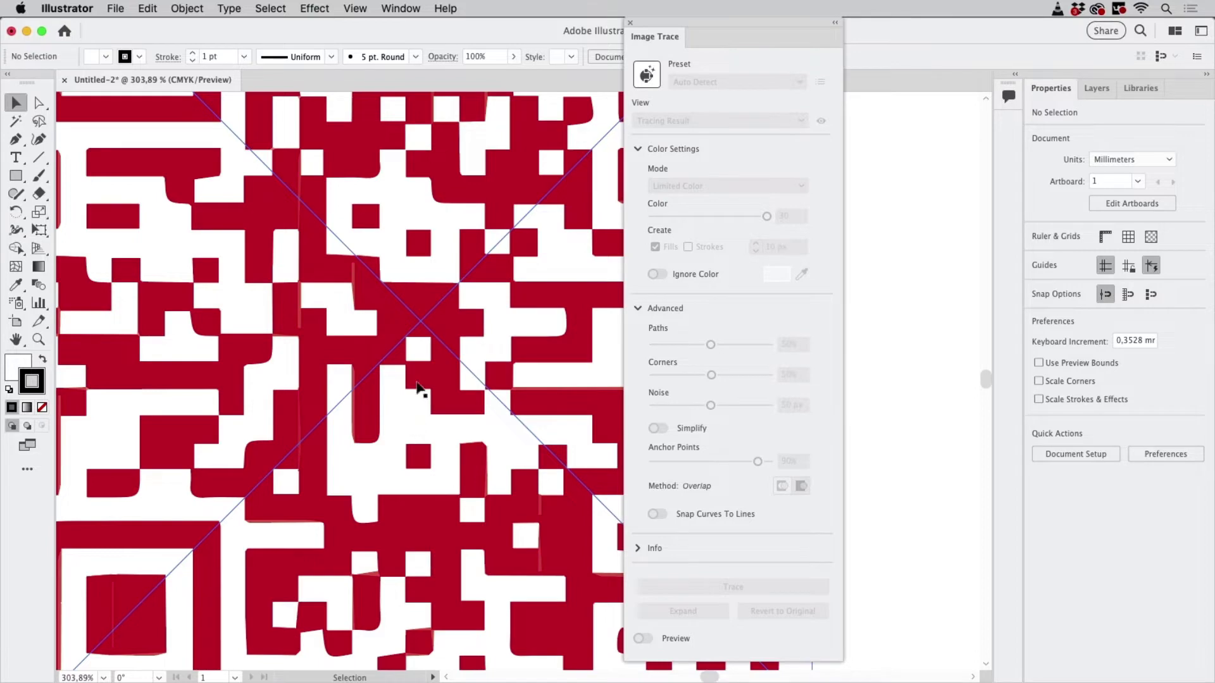
{"action": "key", "text": "super+alt+space"}
{"action": "left_click_drag", "start_coordinate": [476, 289], "coordinate": [392, 392]}
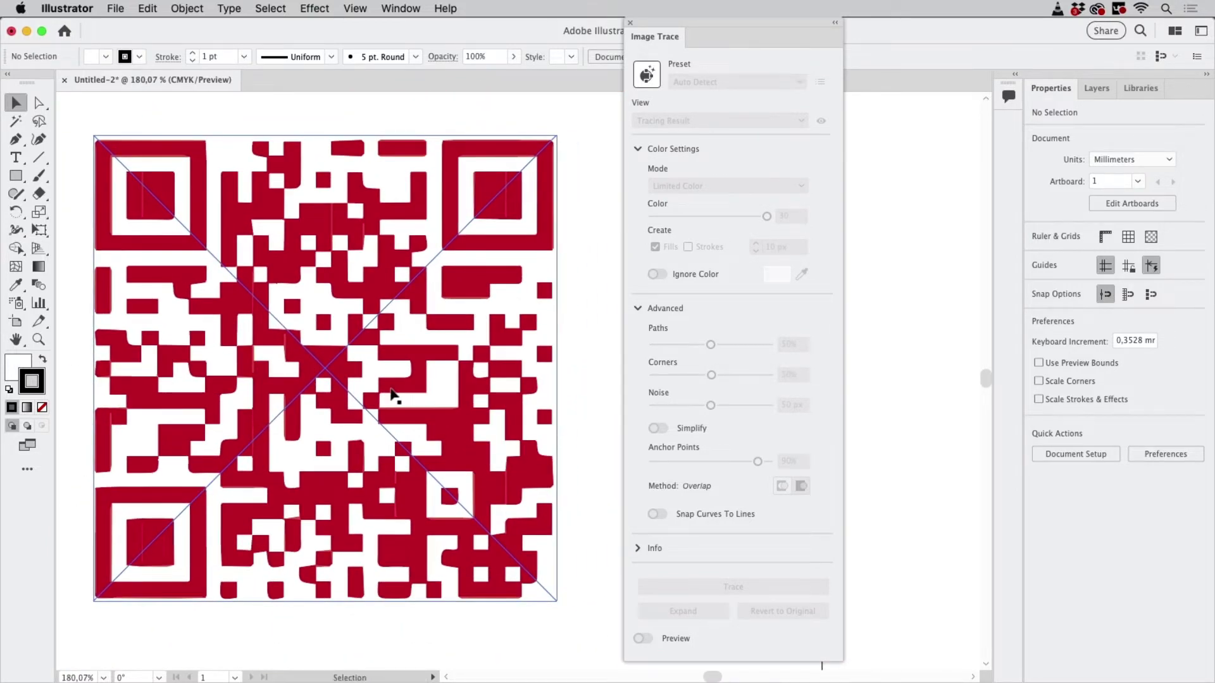
{"action": "left_click", "coordinate": [514, 288]}
Retrace the QR code with the Technical Drawing preset, fills only and no strokes.
{"action": "left_click", "coordinate": [696, 84]}
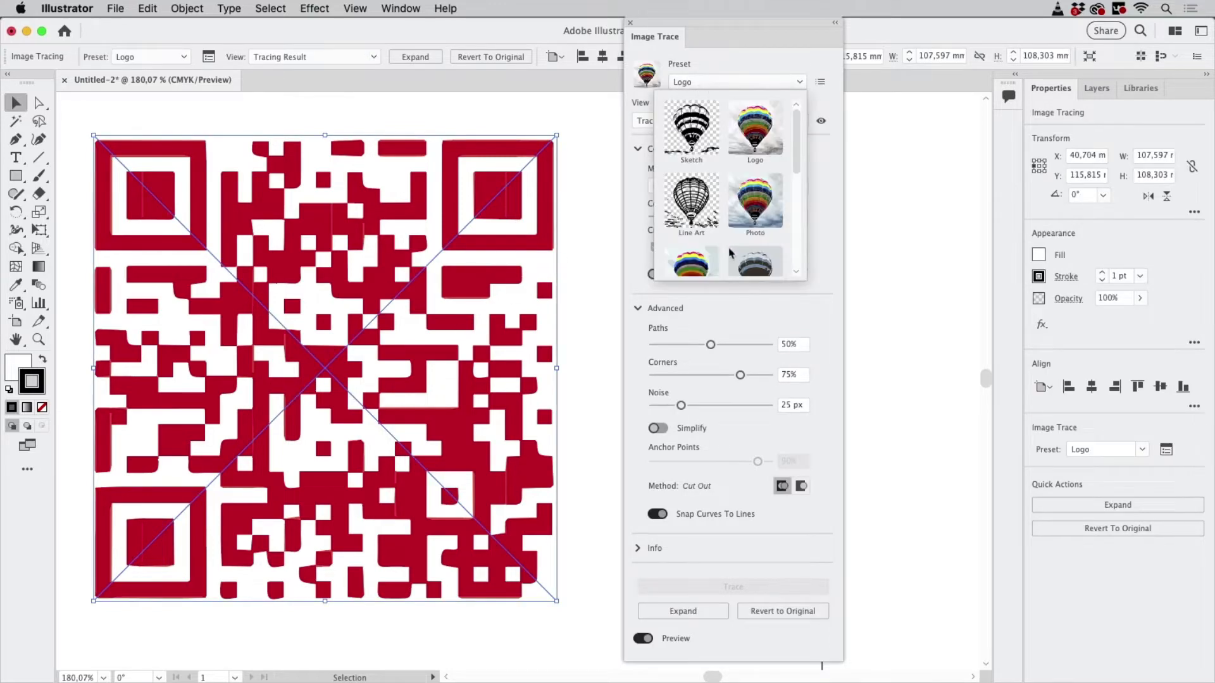
{"action": "scroll", "coordinate": [730, 253], "scroll_direction": "down", "scroll_amount": 3}
{"action": "left_click", "coordinate": [695, 249]}
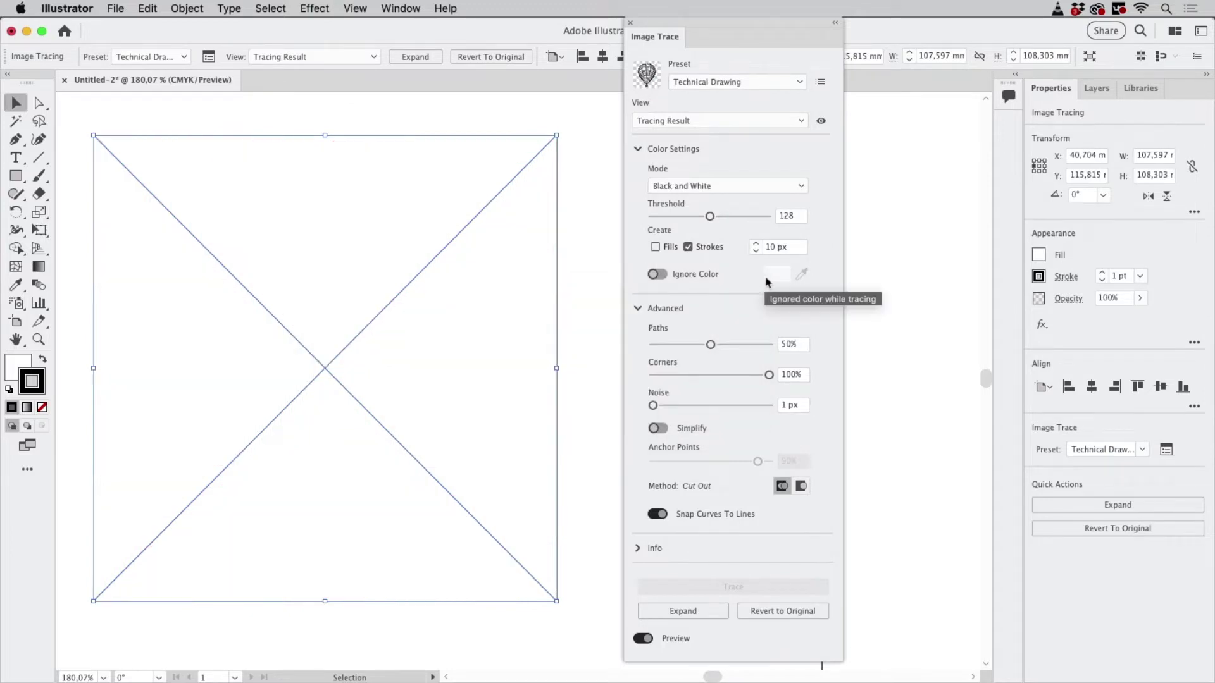
{"action": "left_click", "coordinate": [689, 249]}
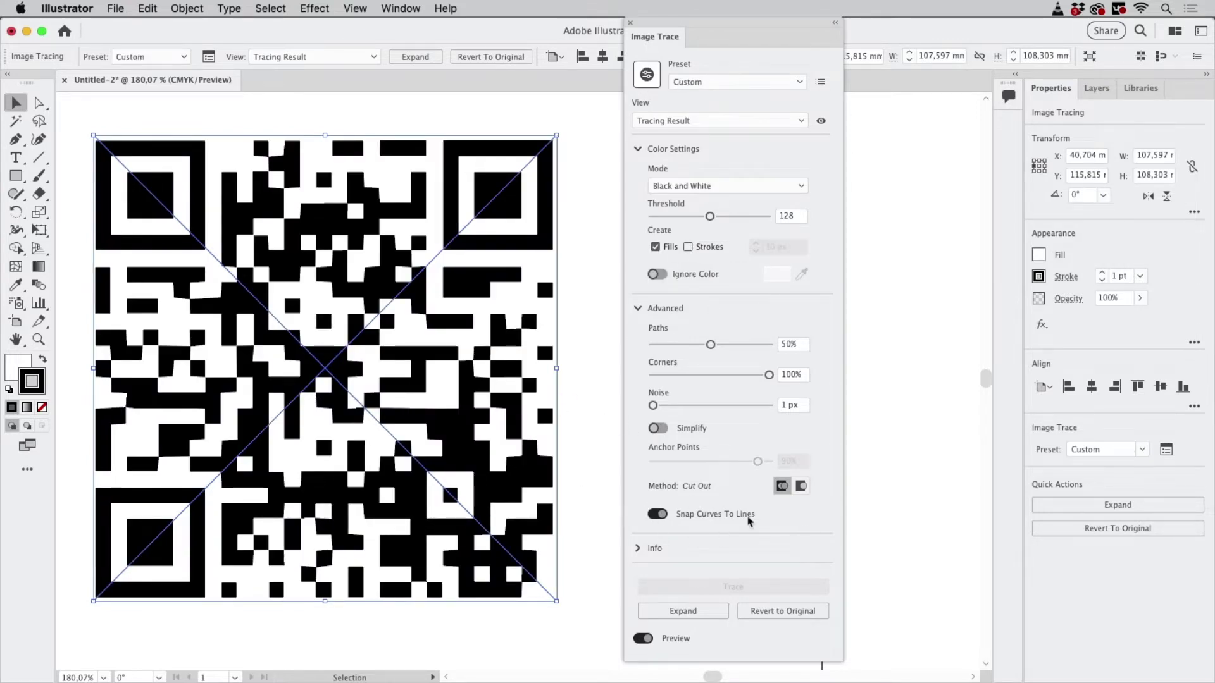
Zoom in to inspect the fills-only trace, then zoom out and centre the QR code.
{"action": "left_click_drag", "start_coordinate": [315, 372], "coordinate": [515, 428]}
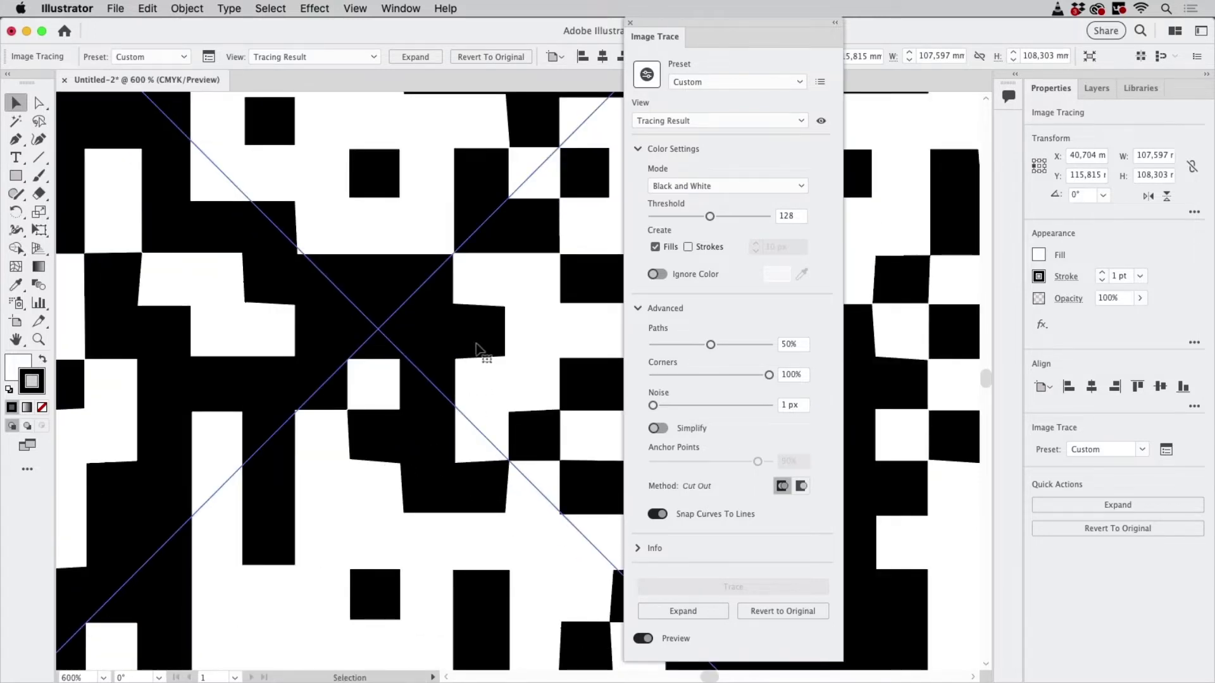
{"action": "key", "text": "super+space"}
{"action": "left_click_drag", "start_coordinate": [498, 318], "coordinate": [348, 411]}
{"action": "scroll", "coordinate": [494, 329], "scroll_direction": "down", "scroll_amount": 4}
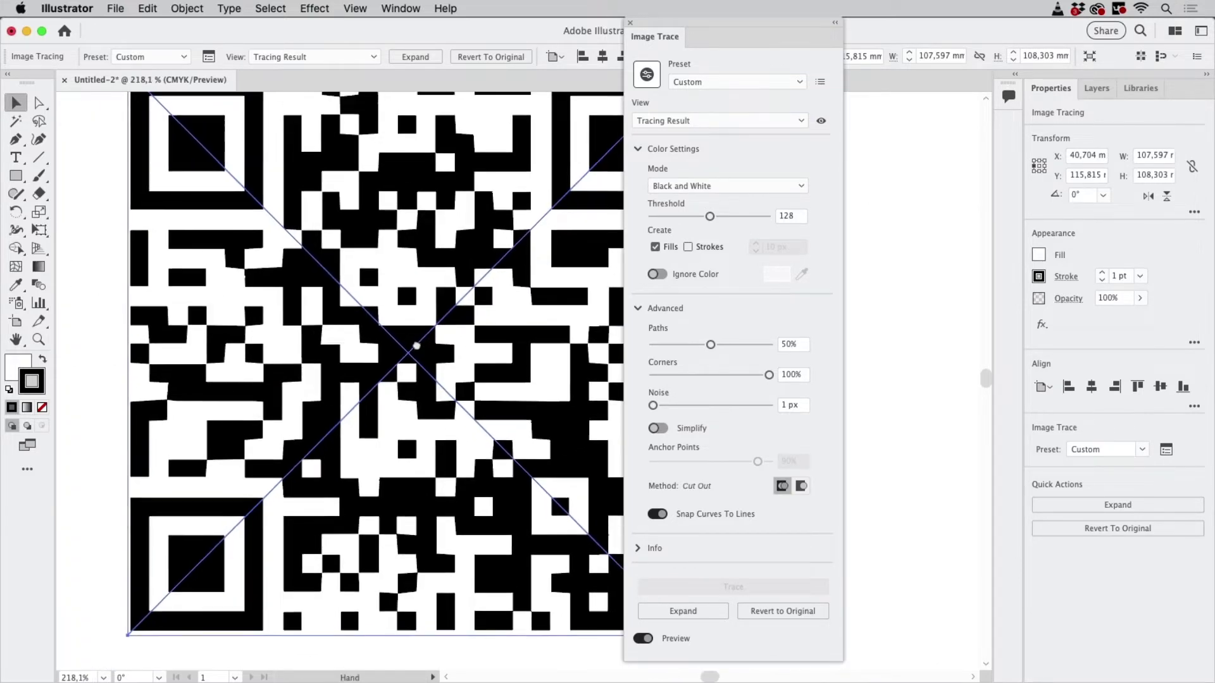
{"action": "key", "text": "space"}
{"action": "left_click_drag", "start_coordinate": [477, 304], "coordinate": [364, 311]}
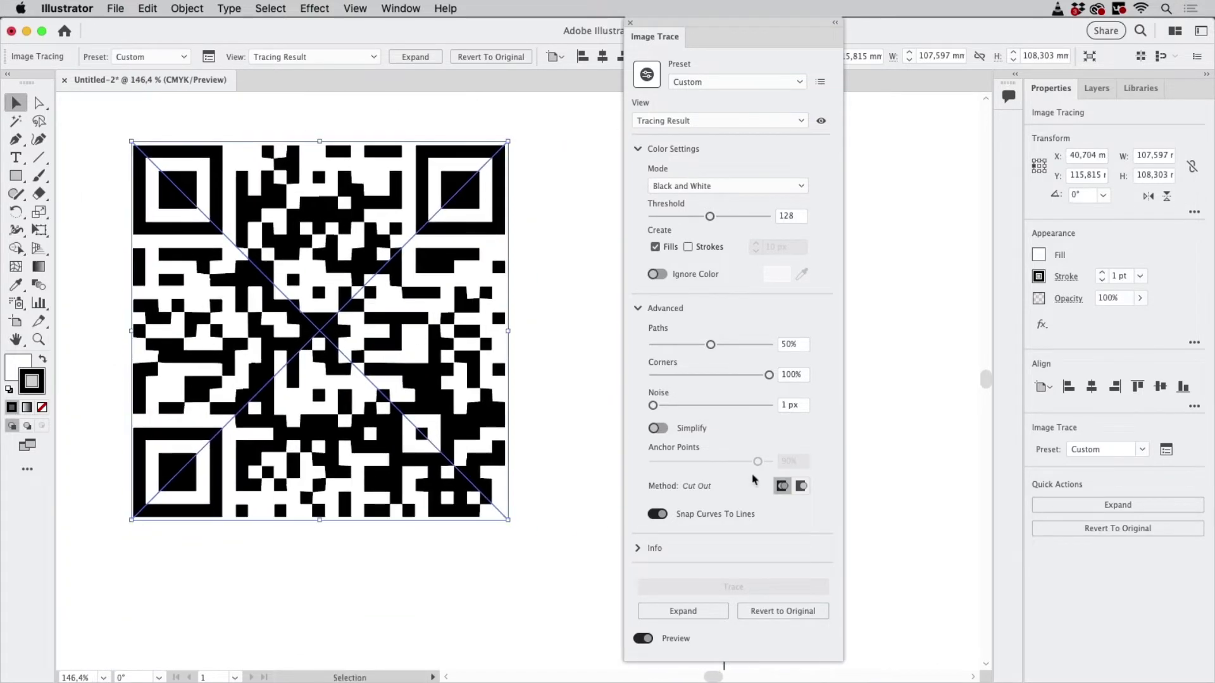
Revert the trace to the original red image, close Image Trace, and embed the linked QR image.
{"action": "left_click", "coordinate": [790, 622]}
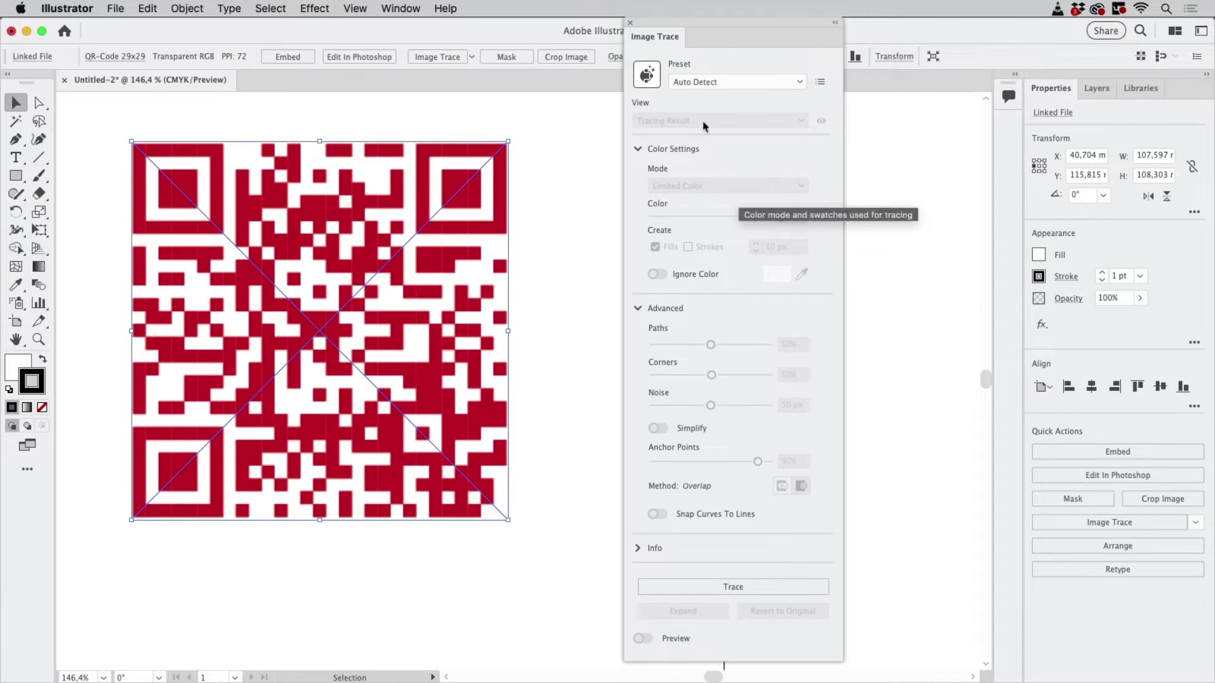
{"action": "left_click", "coordinate": [630, 22]}
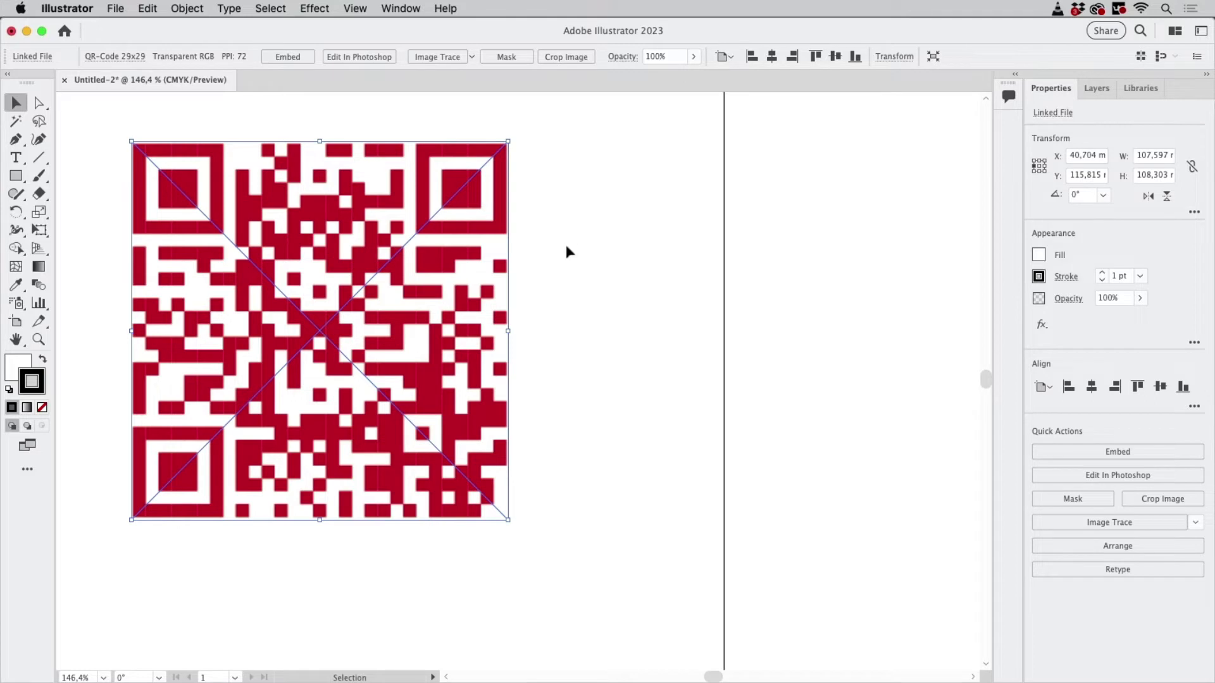
{"action": "left_click", "coordinate": [288, 57]}
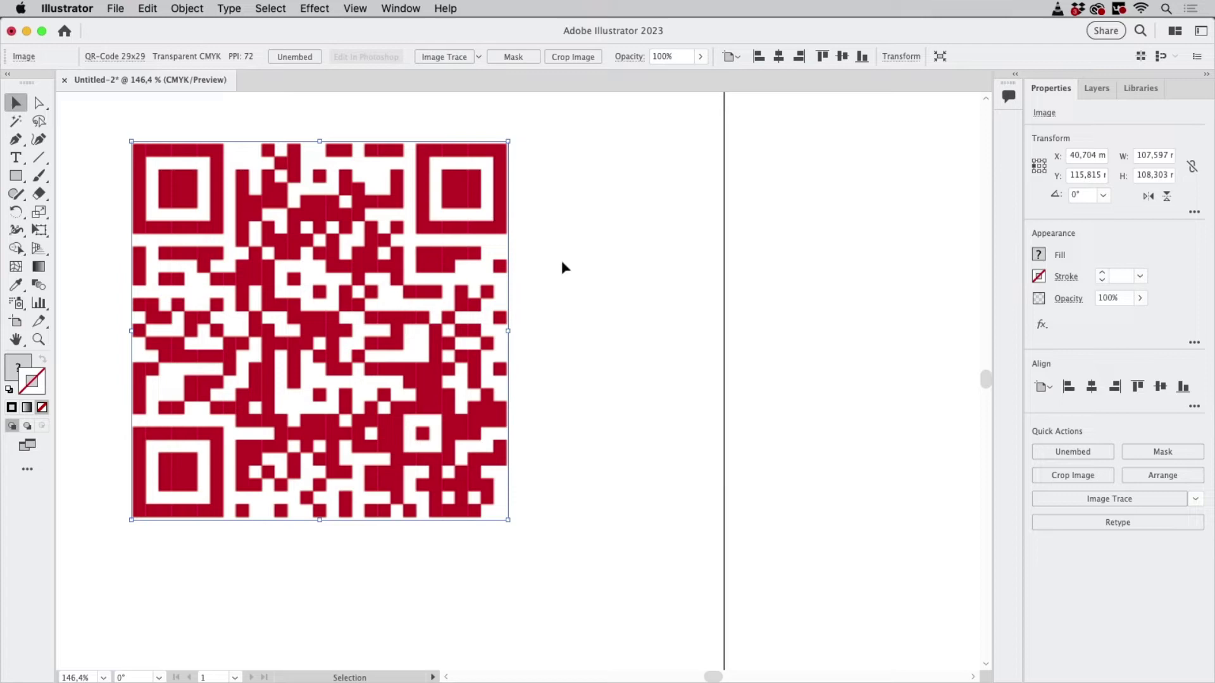
{"action": "scroll", "coordinate": [472, 332], "scroll_direction": "up", "scroll_amount": 5}
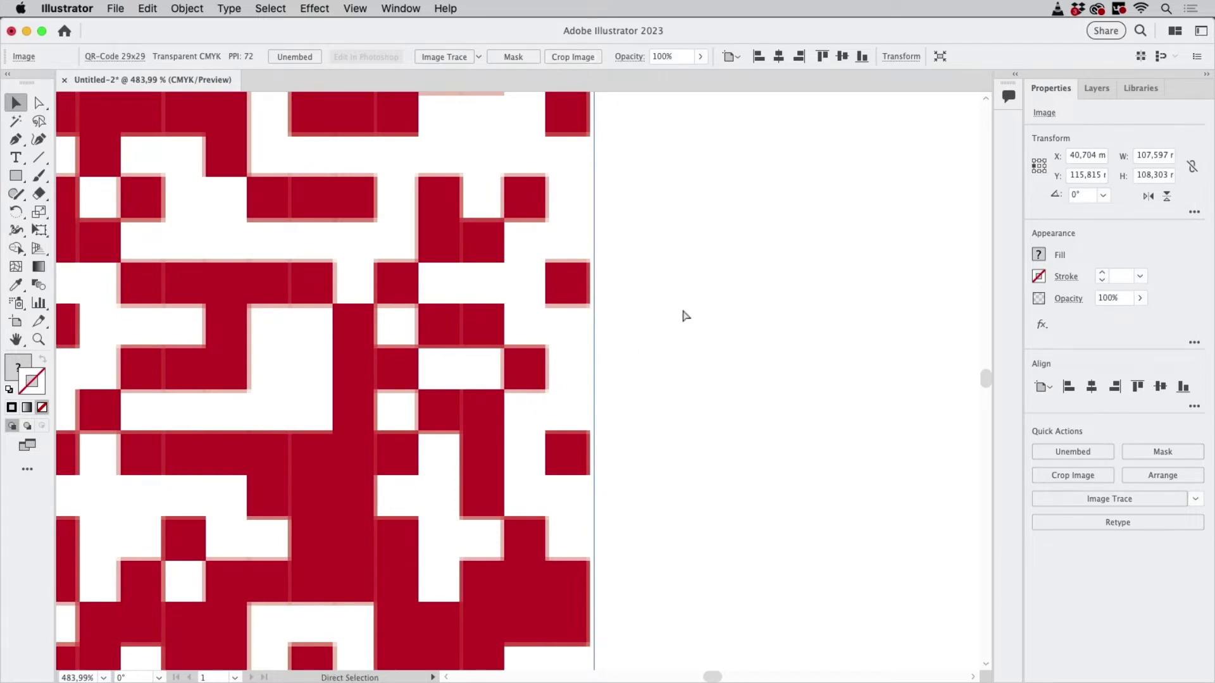
{"action": "scroll", "coordinate": [476, 372], "scroll_direction": "down", "scroll_amount": 2}
{"action": "scroll", "coordinate": [476, 372], "scroll_direction": "down", "scroll_amount": 4}
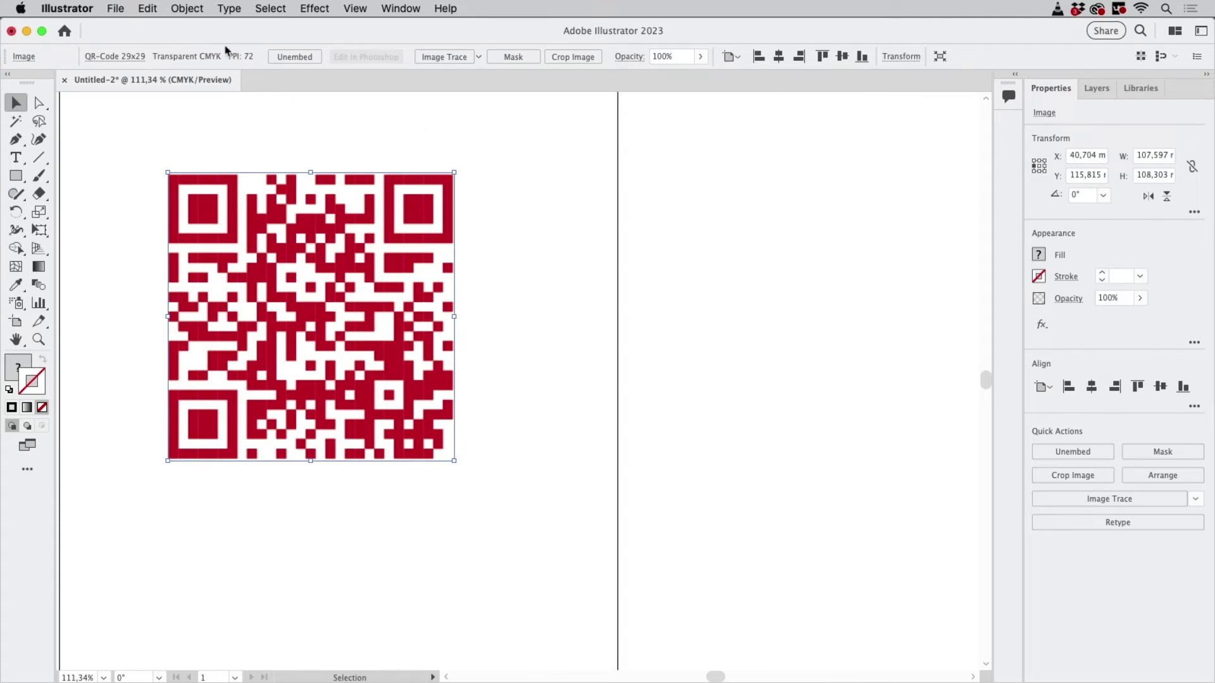
{"action": "left_click", "coordinate": [187, 9]}
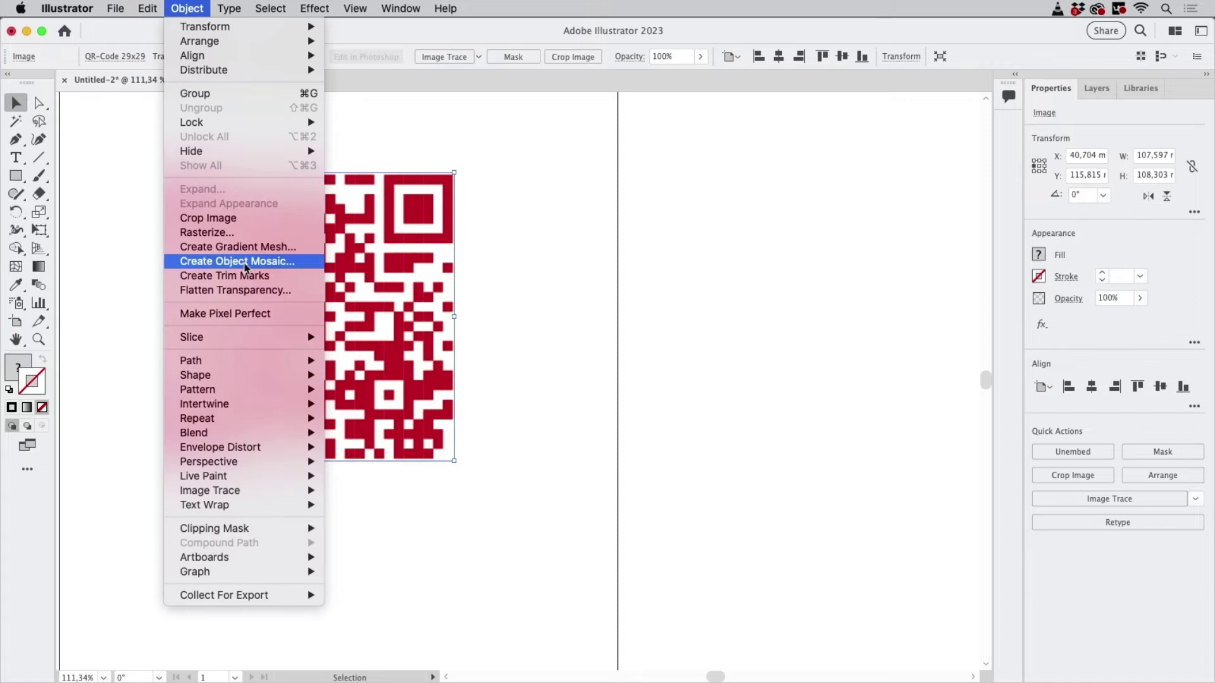
Create an object mosaic of the QR image with 29 × 29 tiles and 0 mm spacing.
{"action": "left_click", "coordinate": [237, 261]}
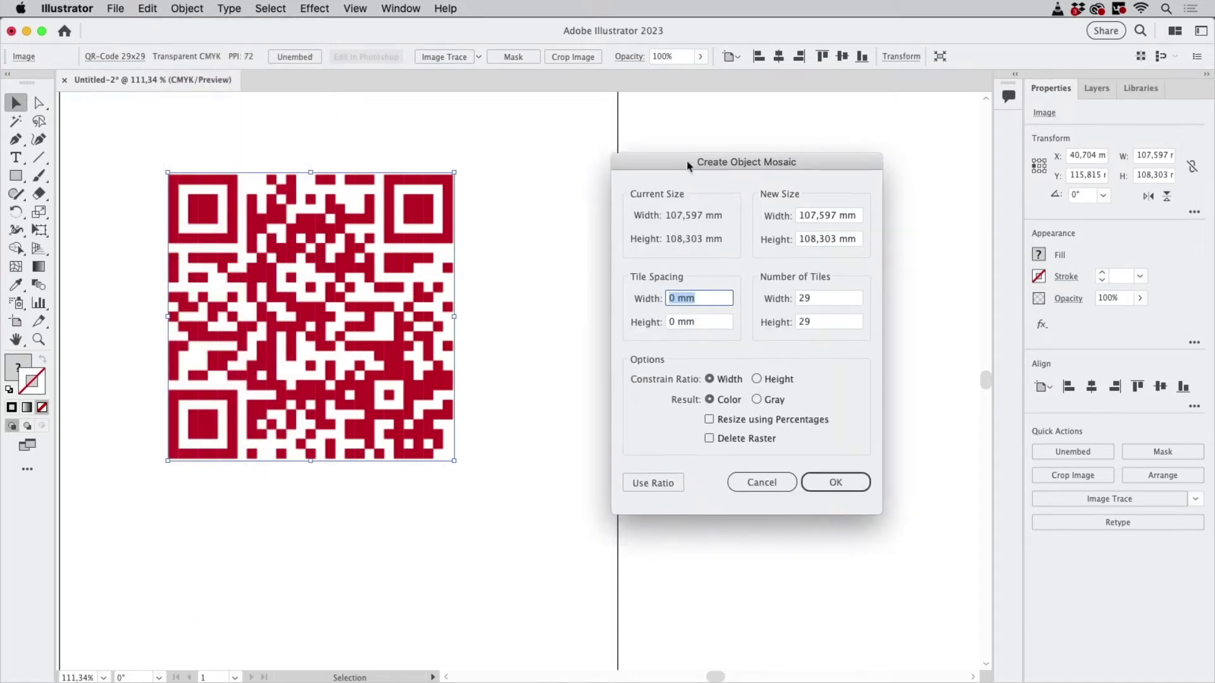
{"action": "left_click", "coordinate": [680, 275]}
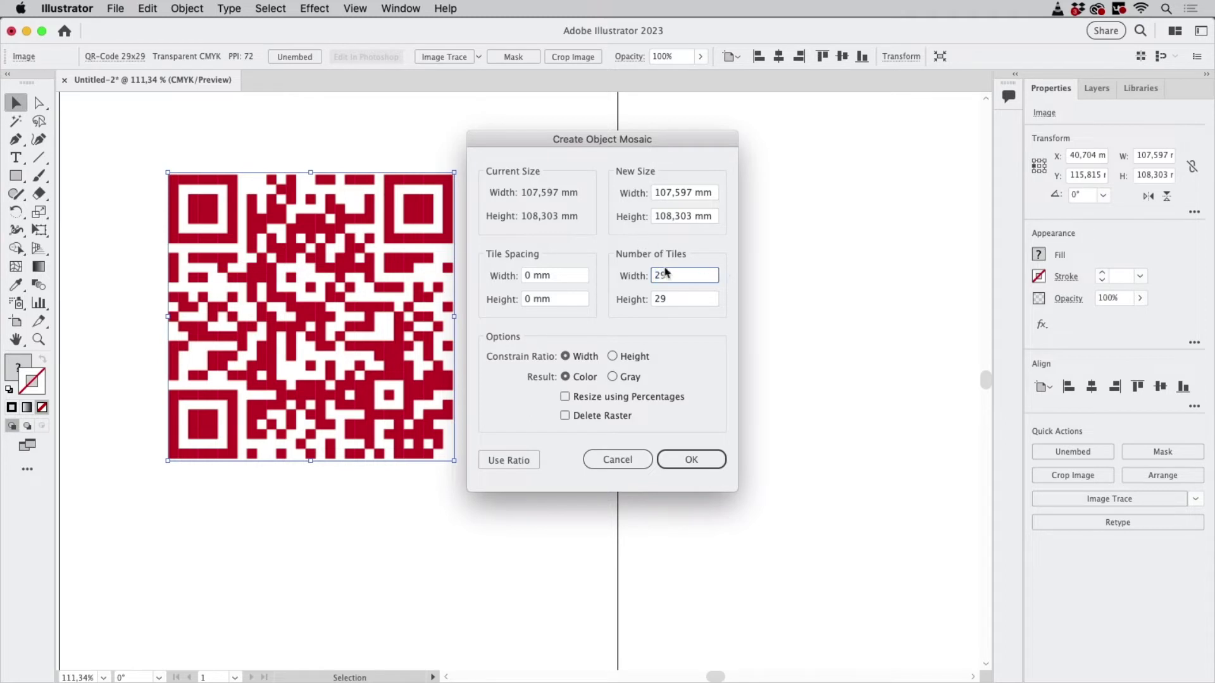
{"action": "left_click_drag", "start_coordinate": [666, 273], "coordinate": [632, 276]}
{"action": "left_click_drag", "start_coordinate": [645, 140], "coordinate": [705, 134]}
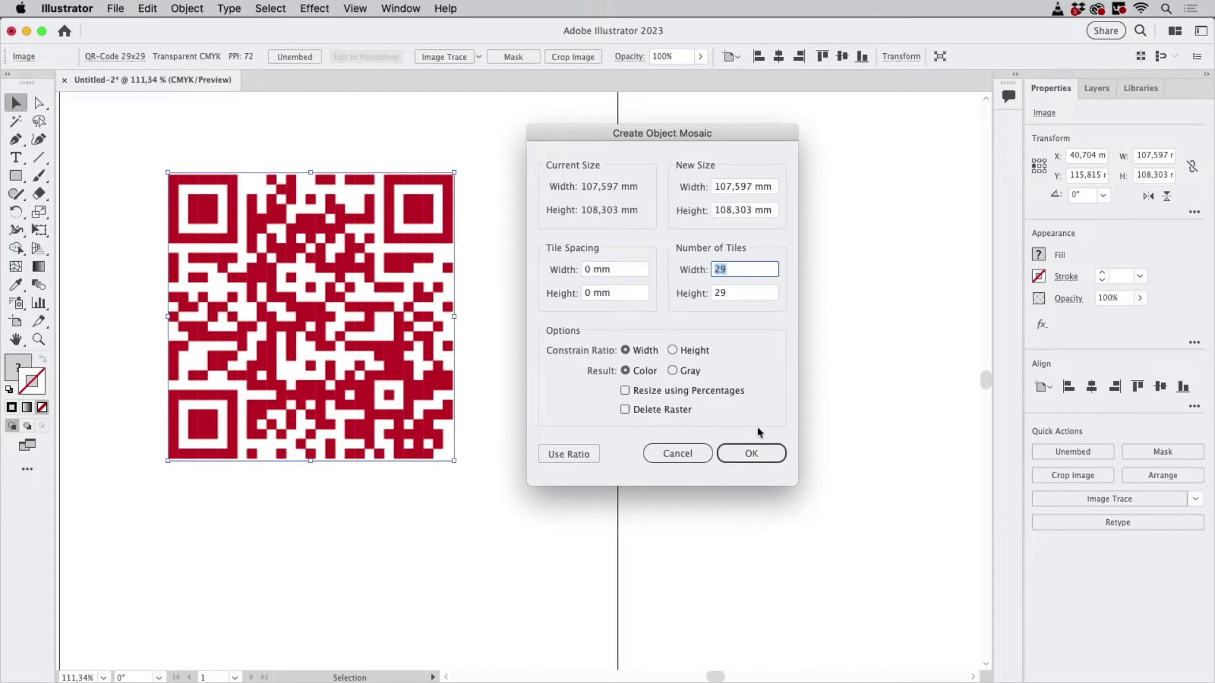
{"action": "left_click", "coordinate": [753, 454]}
Generate the 29 × 29 tile mosaic and undo an accidental move of it.
{"action": "left_click", "coordinate": [752, 455]}
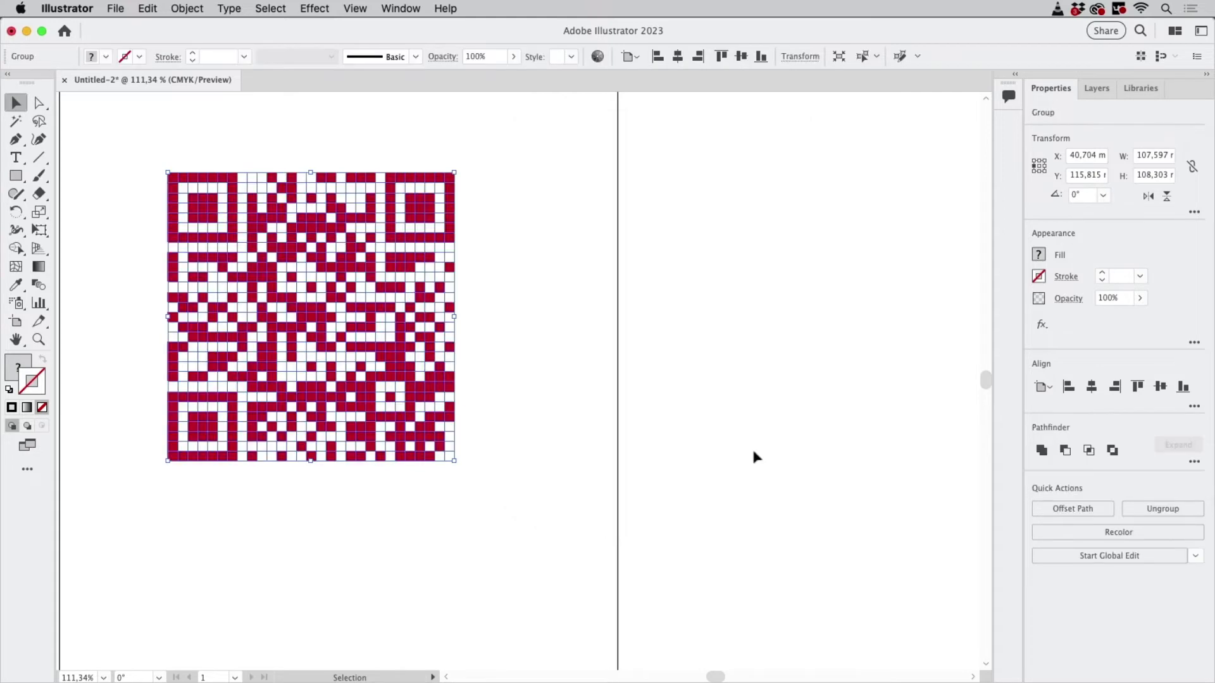
{"action": "left_click_drag", "start_coordinate": [443, 223], "coordinate": [600, 271]}
{"action": "key", "text": "super+z"}
Recolour the mosaic's red tiles to light blue with Recolor, then reselect the QR group.
{"action": "left_click", "coordinate": [597, 56]}
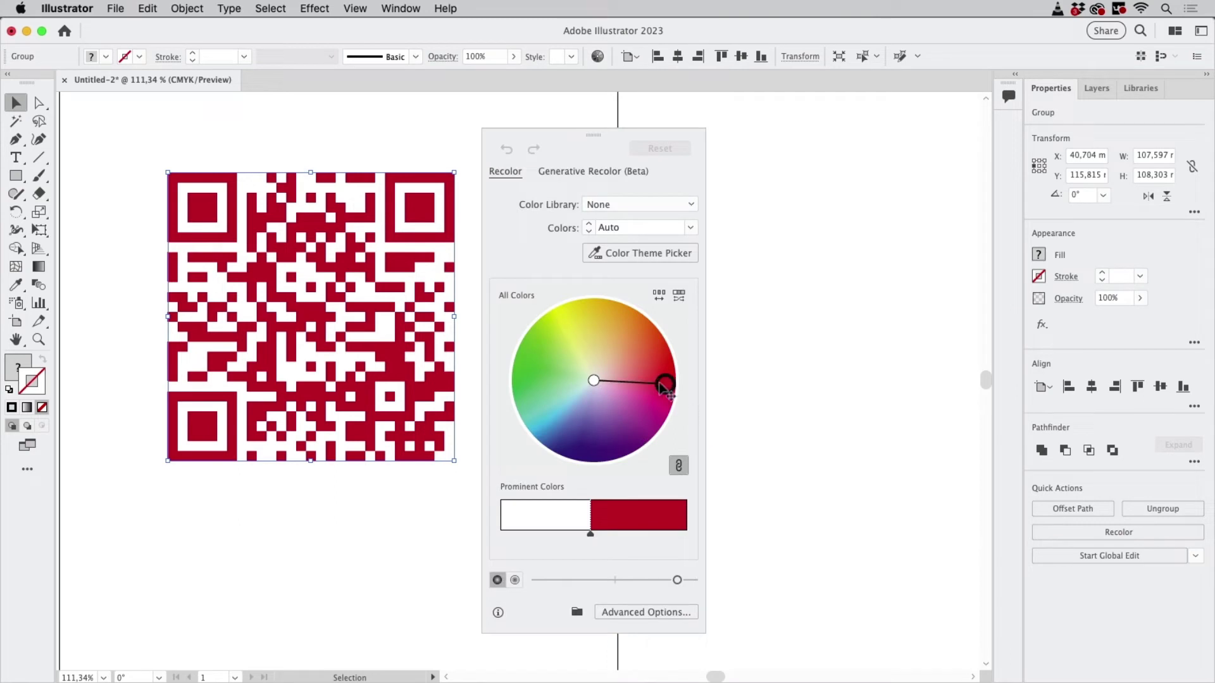
{"action": "left_click_drag", "start_coordinate": [664, 384], "coordinate": [541, 425]}
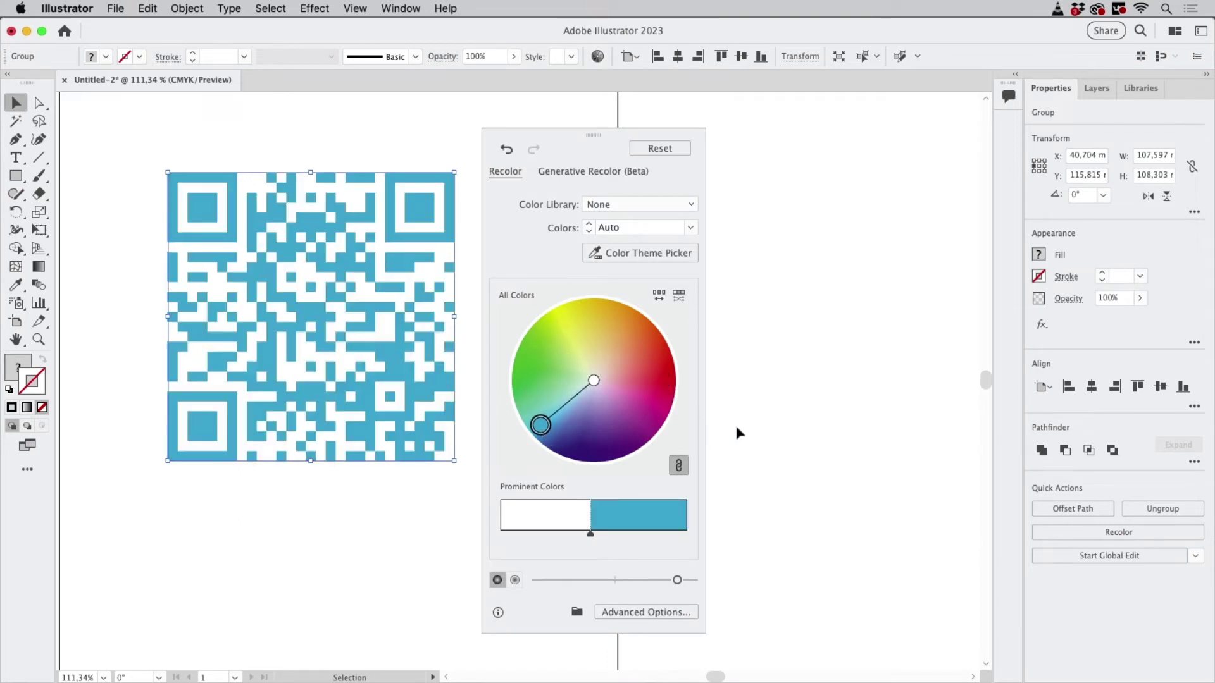
{"action": "left_click", "coordinate": [424, 123]}
{"action": "left_click", "coordinate": [442, 190]}
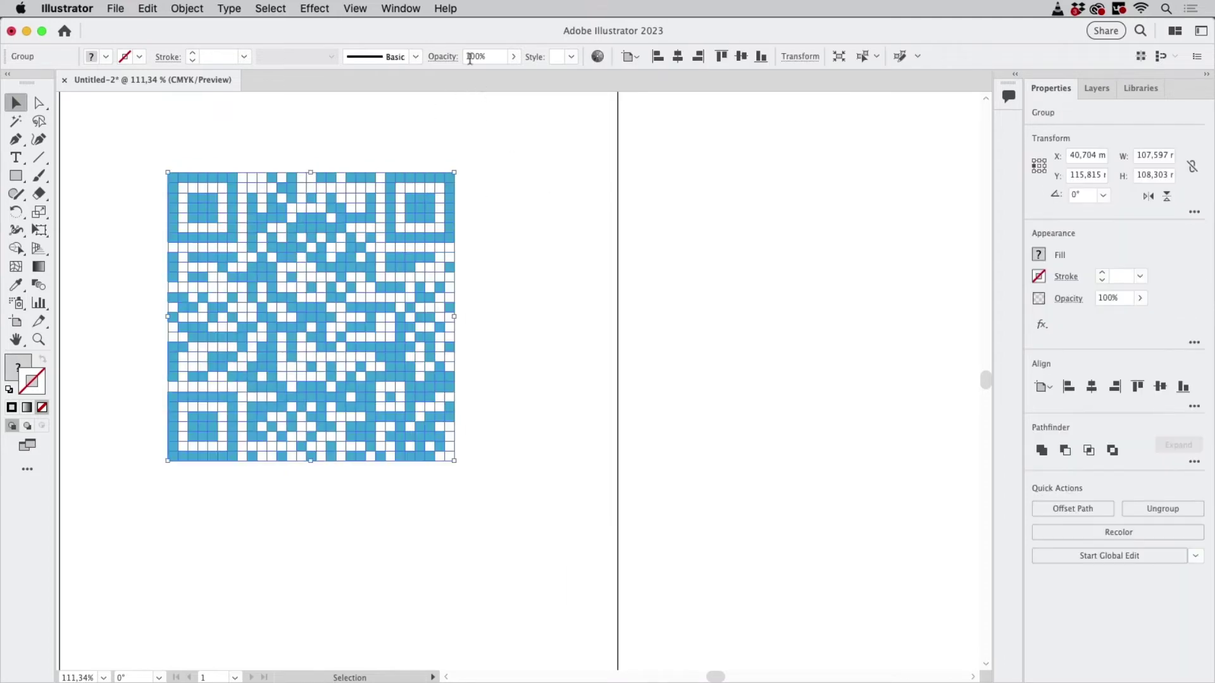
{"action": "left_click", "coordinate": [451, 57]}
Set the QR group's blend mode to Multiply.
{"action": "left_click", "coordinate": [326, 83]}
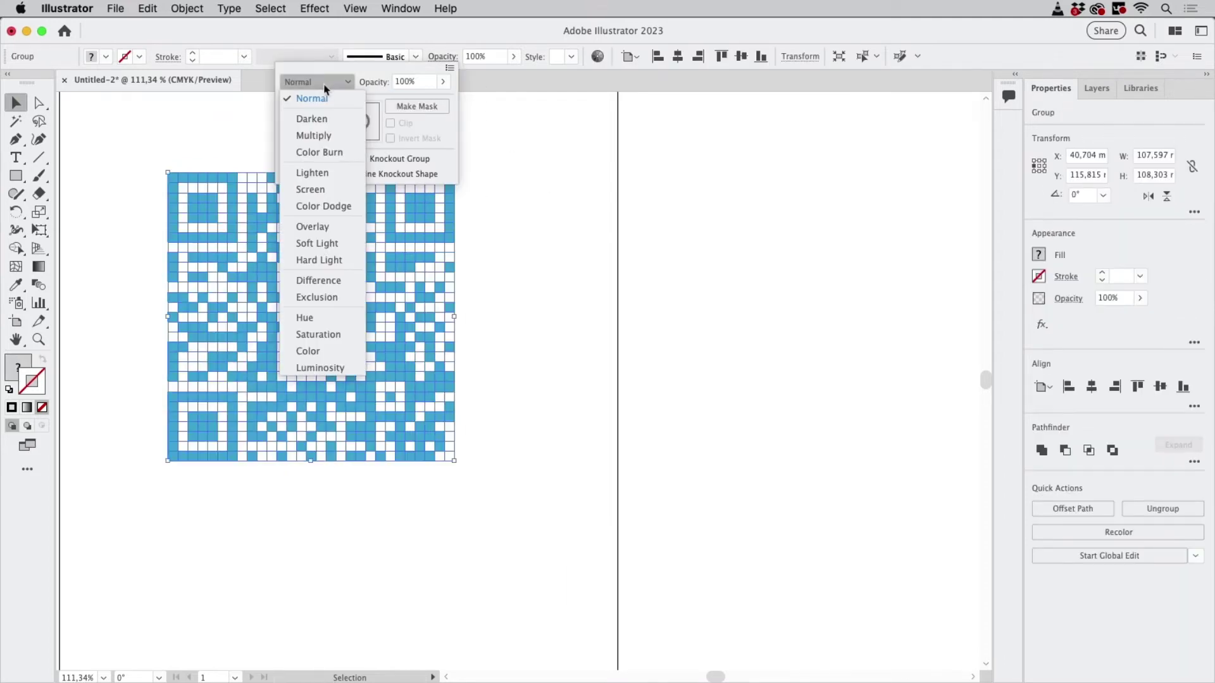
{"action": "left_click", "coordinate": [313, 135]}
{"action": "scroll", "coordinate": [397, 306], "scroll_direction": "up", "scroll_amount": 5}
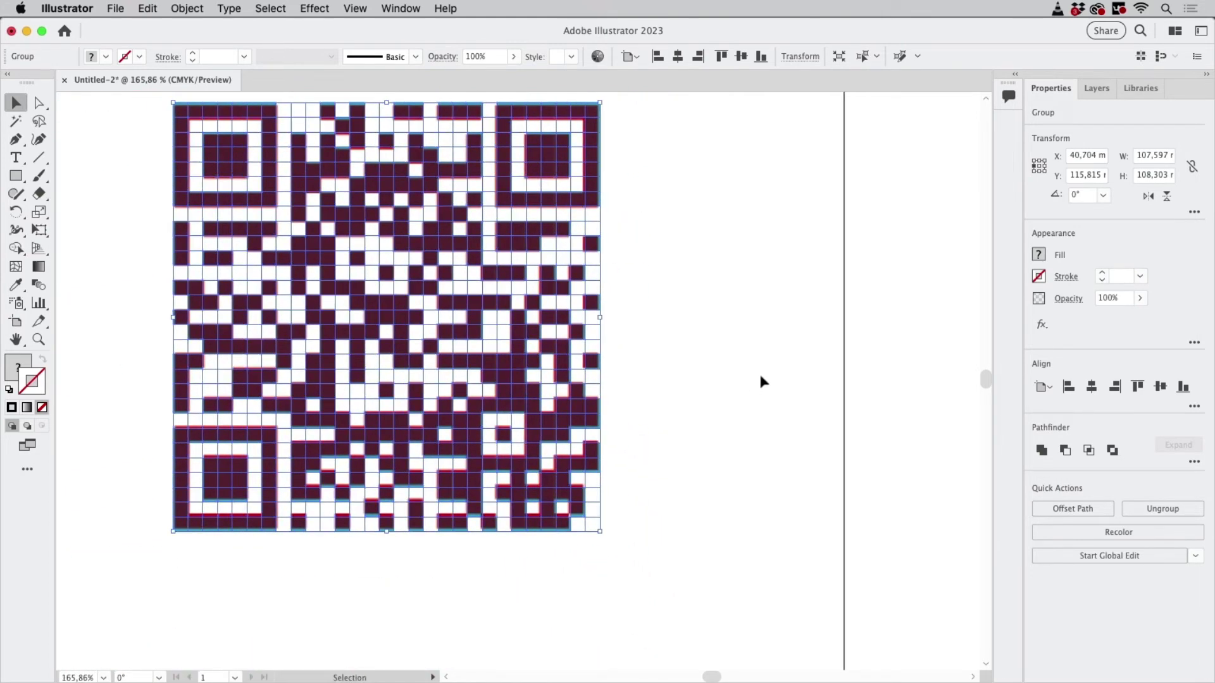
{"action": "scroll", "coordinate": [697, 373], "scroll_direction": "right", "scroll_amount": 4}
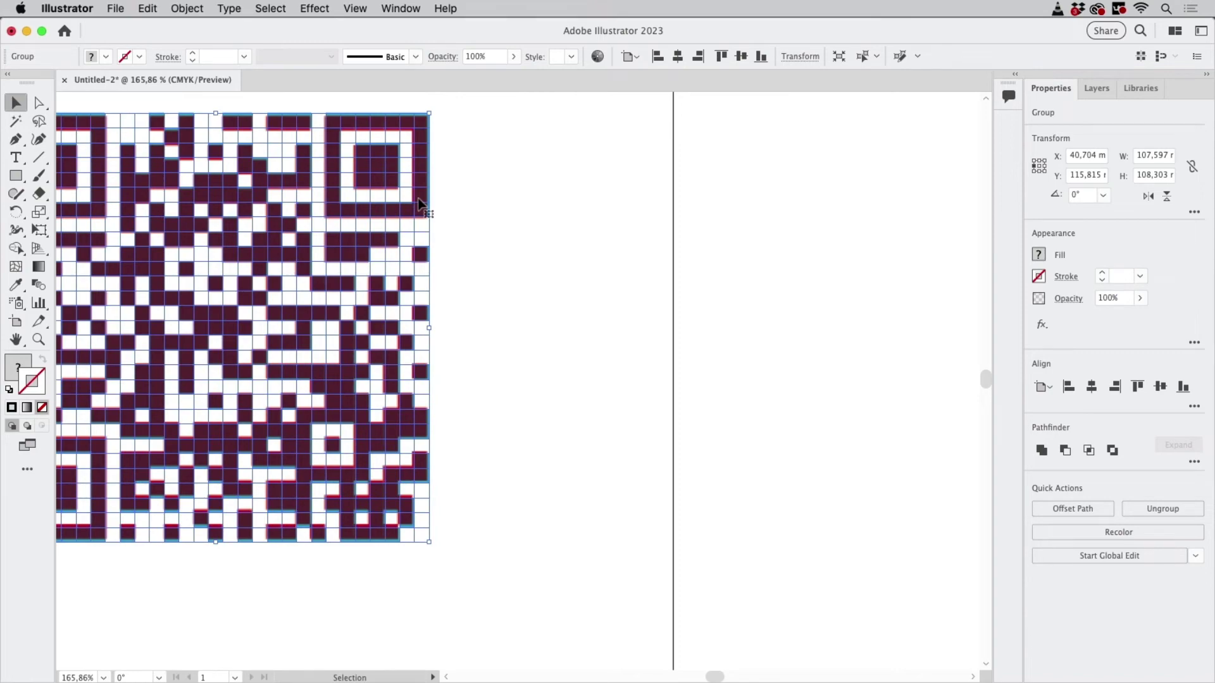
Move the blue QR grid to the right of the red original, to X 223.103, Y 123.284.
{"action": "left_click_drag", "start_coordinate": [430, 374], "coordinate": [837, 399]}
{"action": "scroll", "coordinate": [838, 398], "scroll_direction": "right", "scroll_amount": 15}
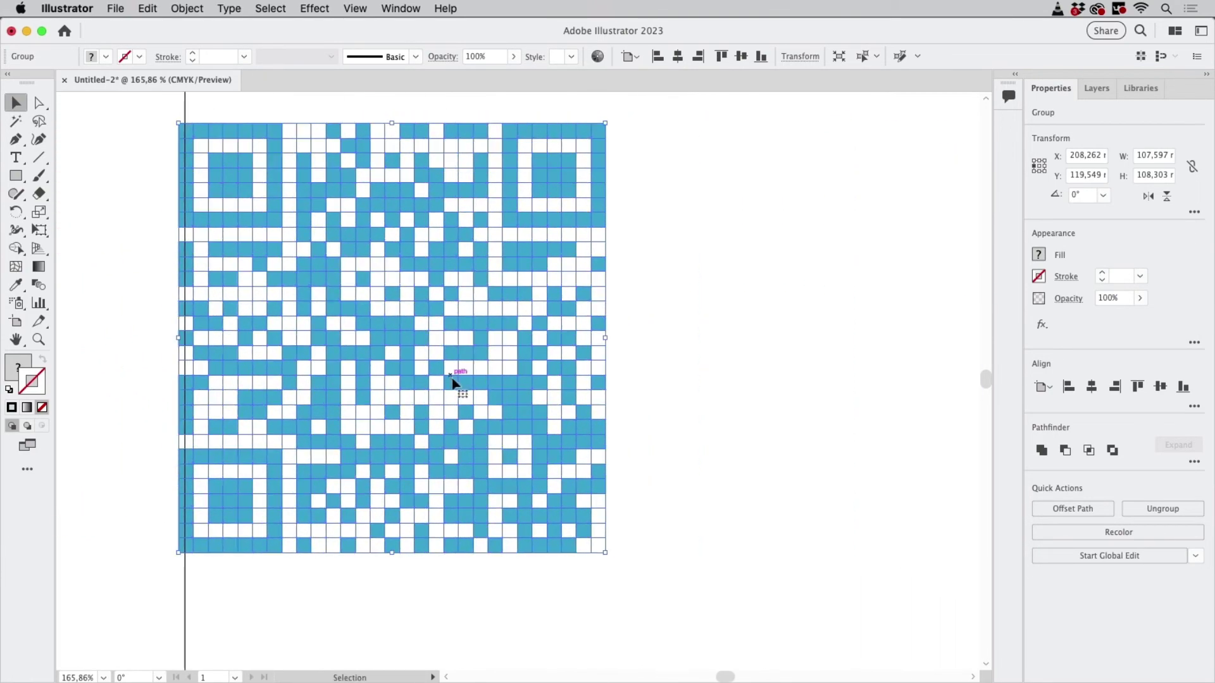
{"action": "left_click_drag", "start_coordinate": [451, 381], "coordinate": [511, 396]}
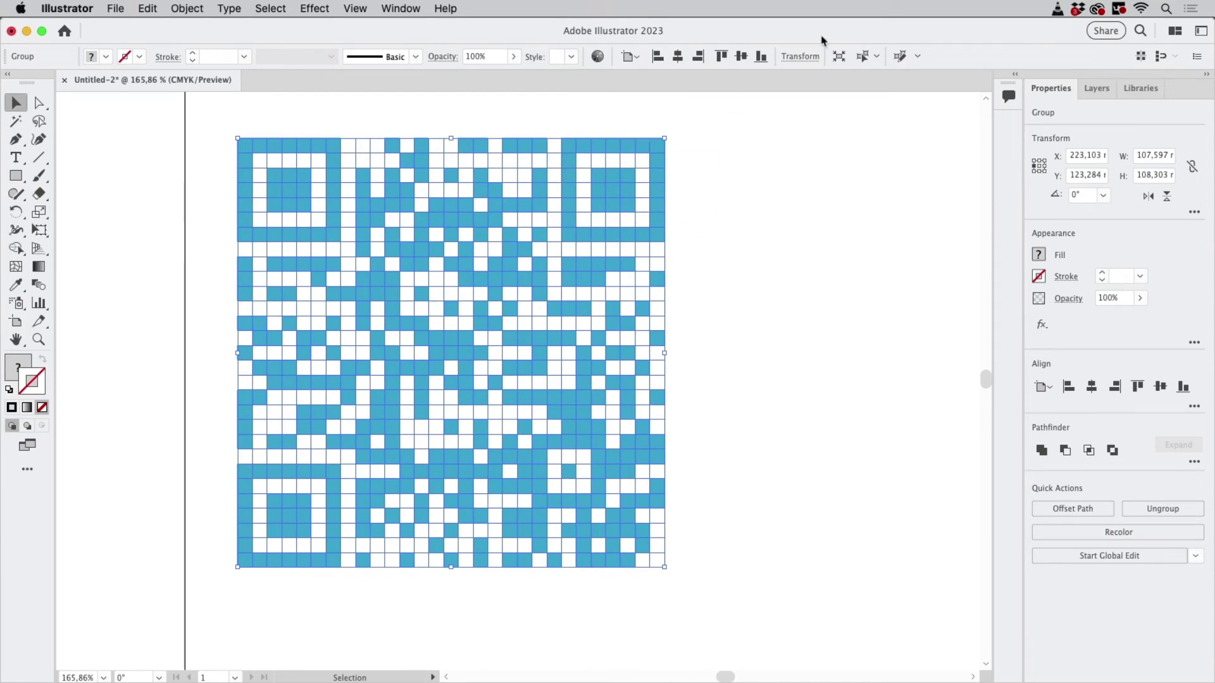
Apply Pathfinder Merge to fuse the blue QR tiles into solid shapes, then zoom out.
{"action": "left_click", "coordinate": [1193, 461]}
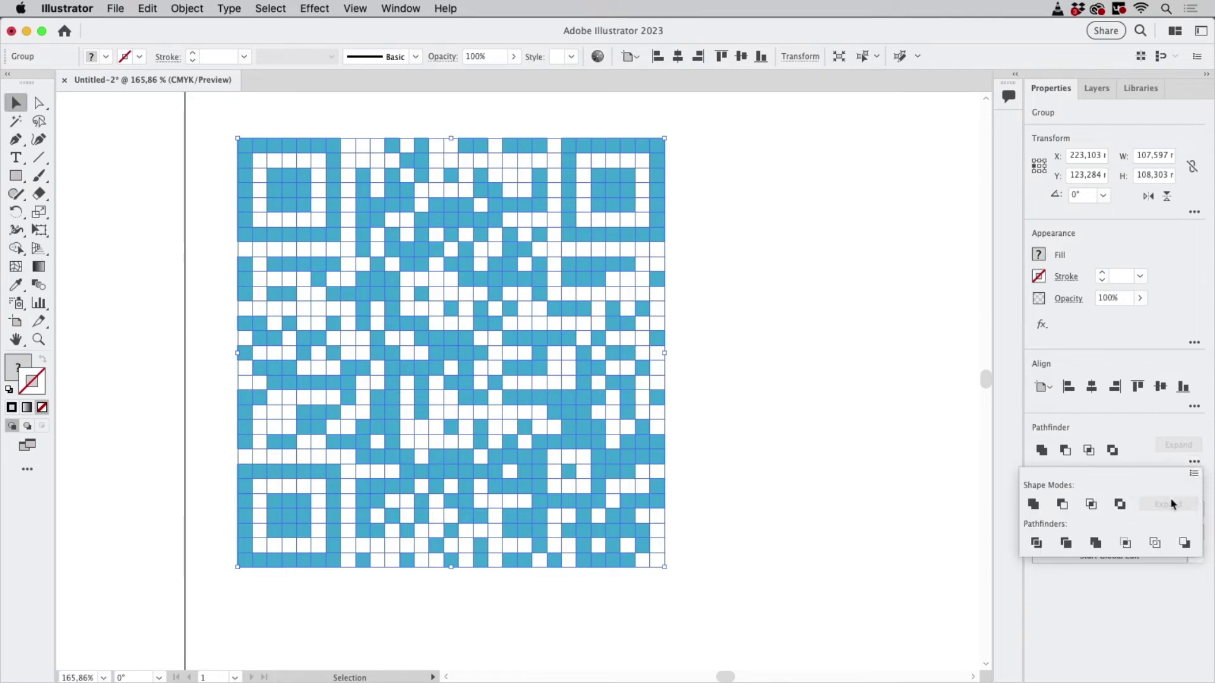
{"action": "left_click", "coordinate": [1095, 543]}
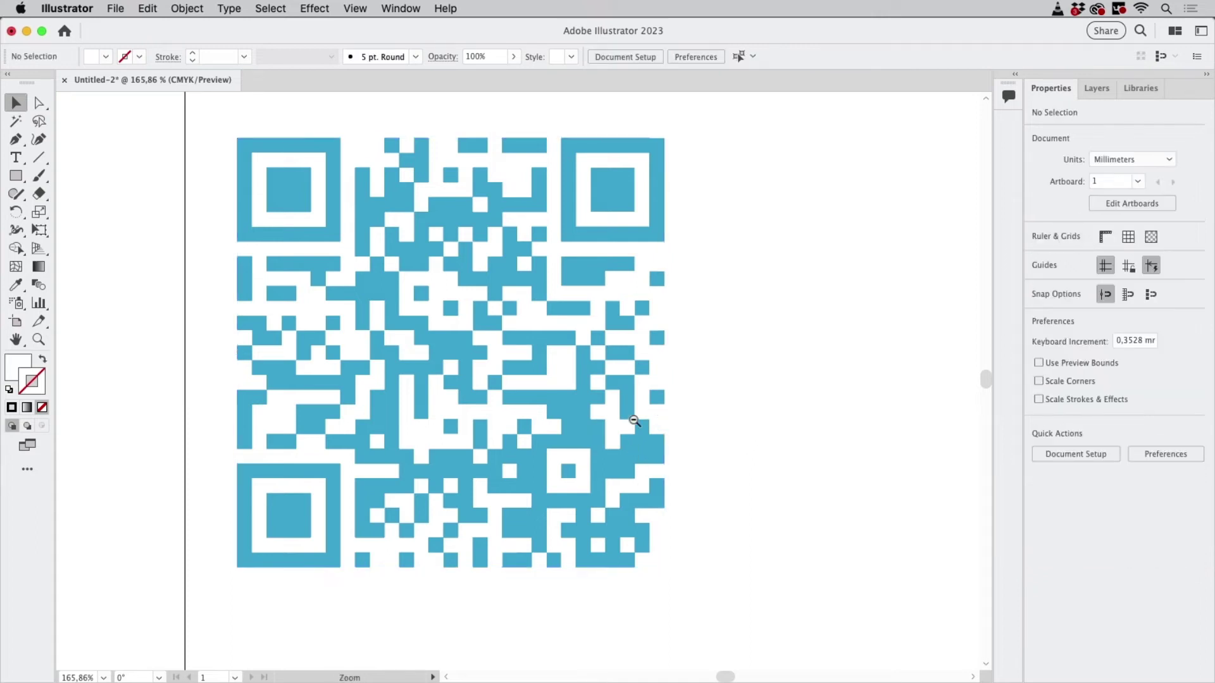
{"action": "left_click_drag", "start_coordinate": [634, 421], "coordinate": [423, 301]}
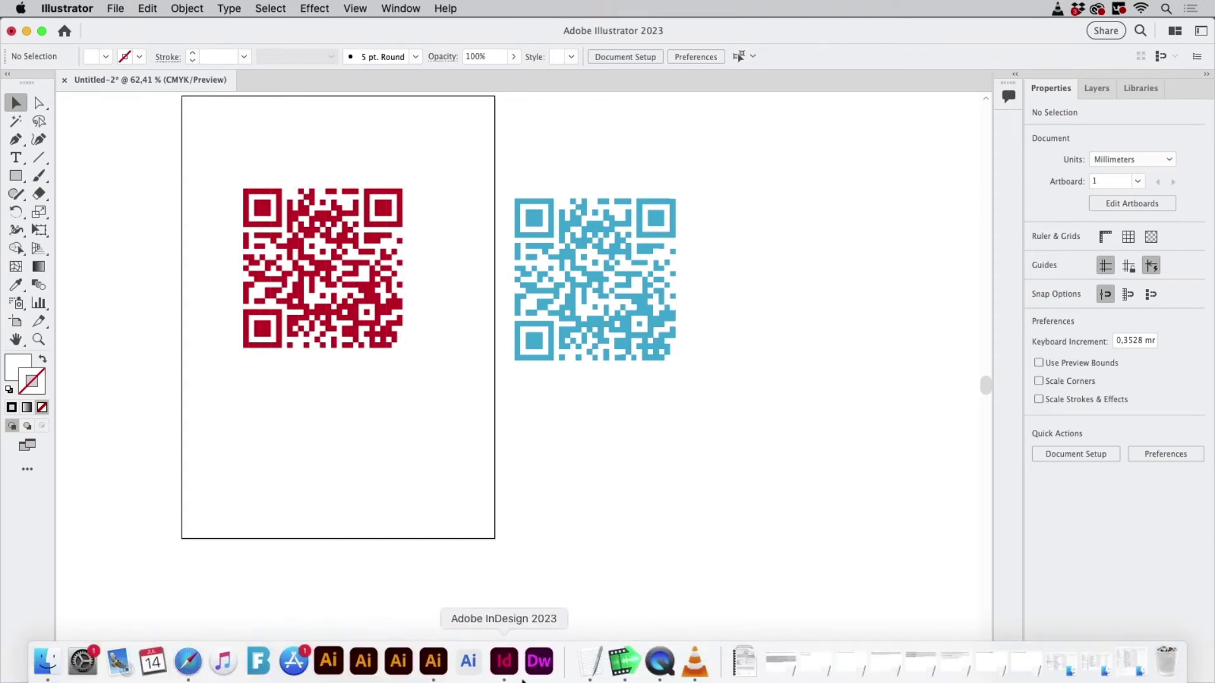
Switch to InDesign and start Object > Generate QR Code.
{"action": "left_click", "coordinate": [514, 666]}
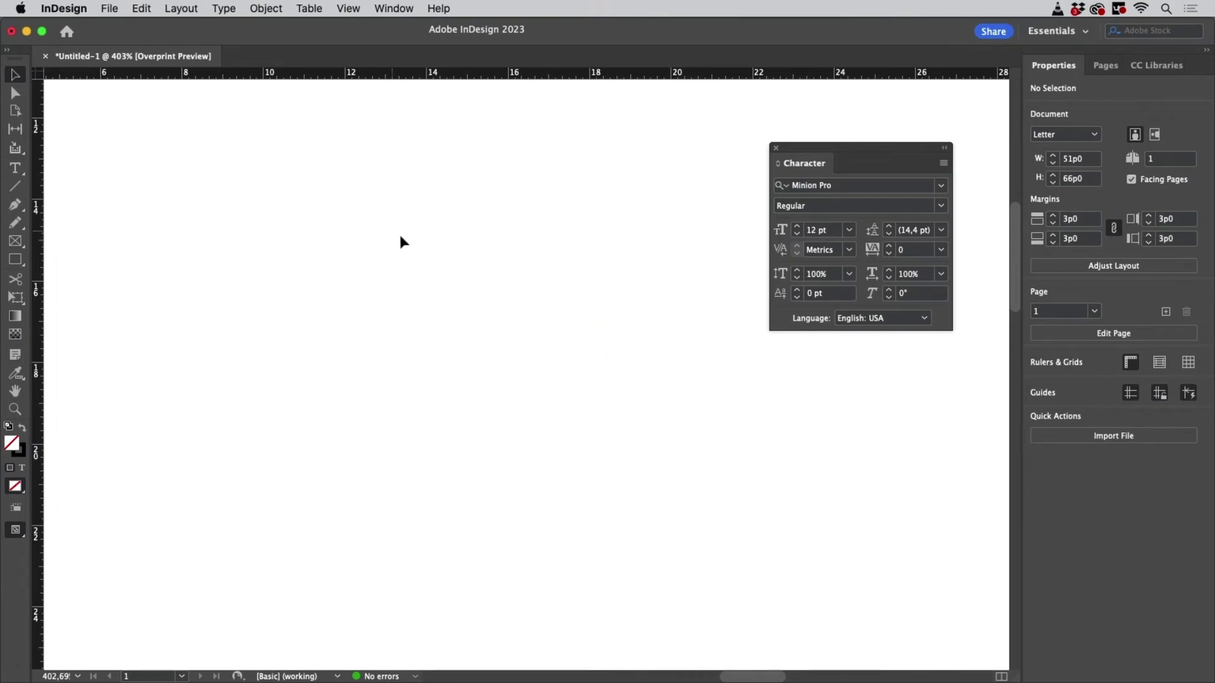
{"action": "left_click", "coordinate": [266, 8]}
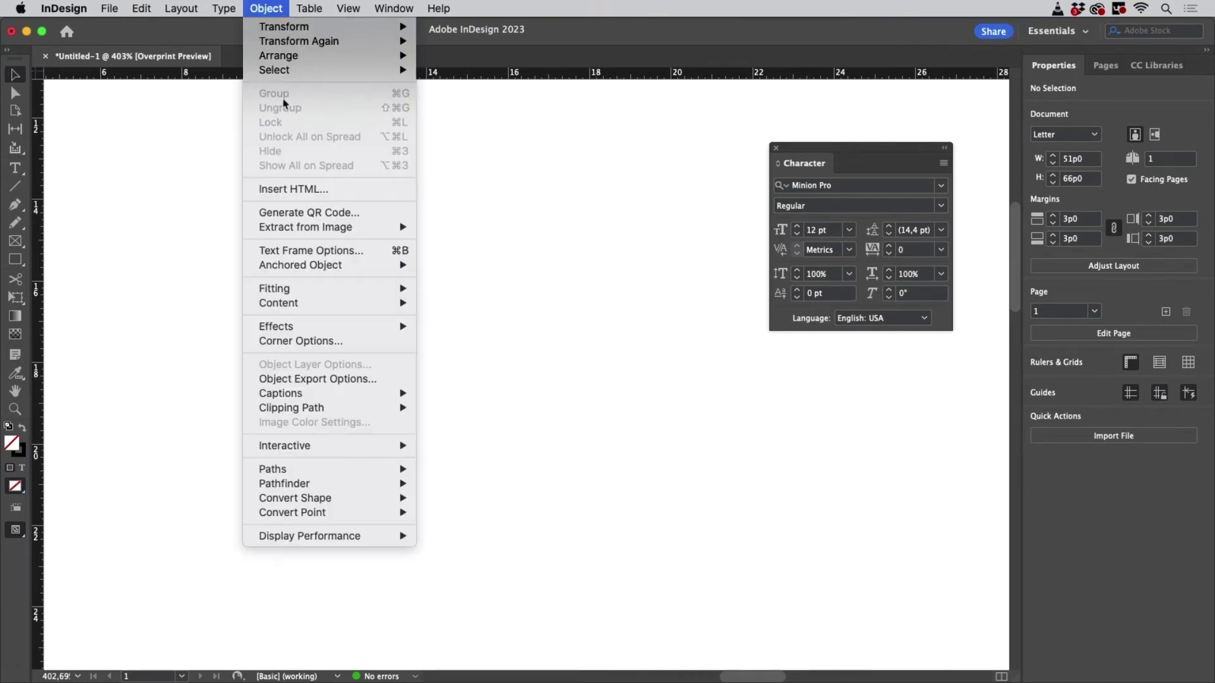
{"action": "left_click", "coordinate": [307, 213]}
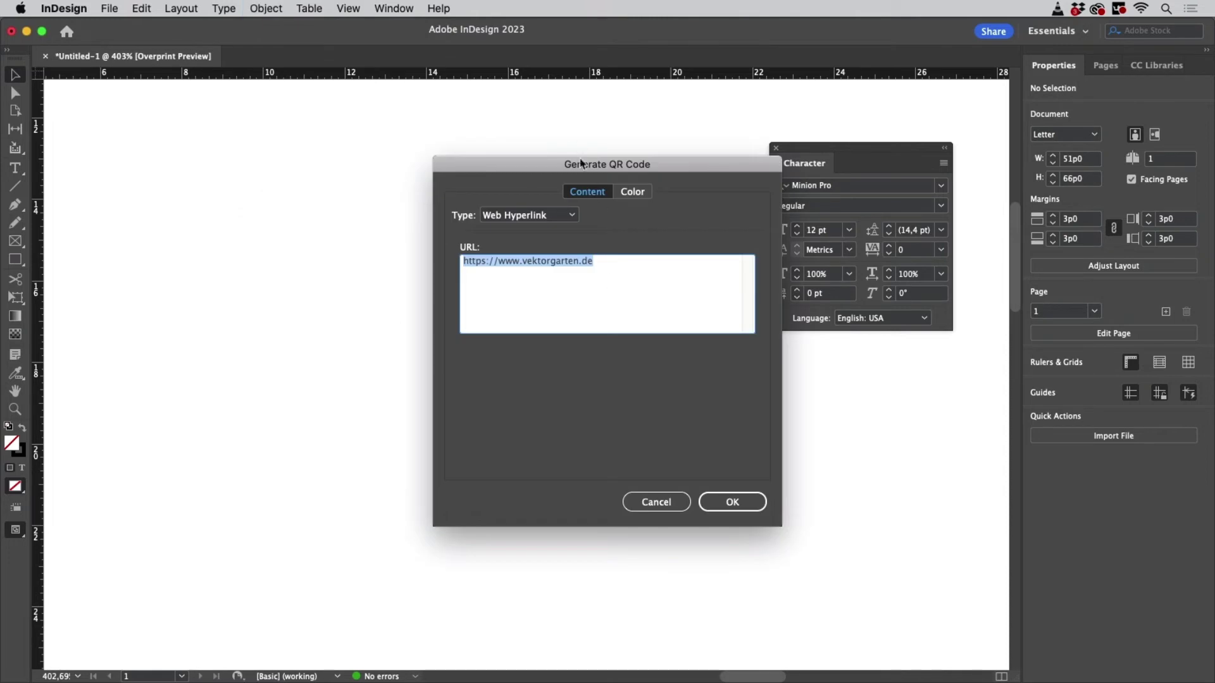
{"action": "left_click_drag", "start_coordinate": [587, 172], "coordinate": [445, 173]}
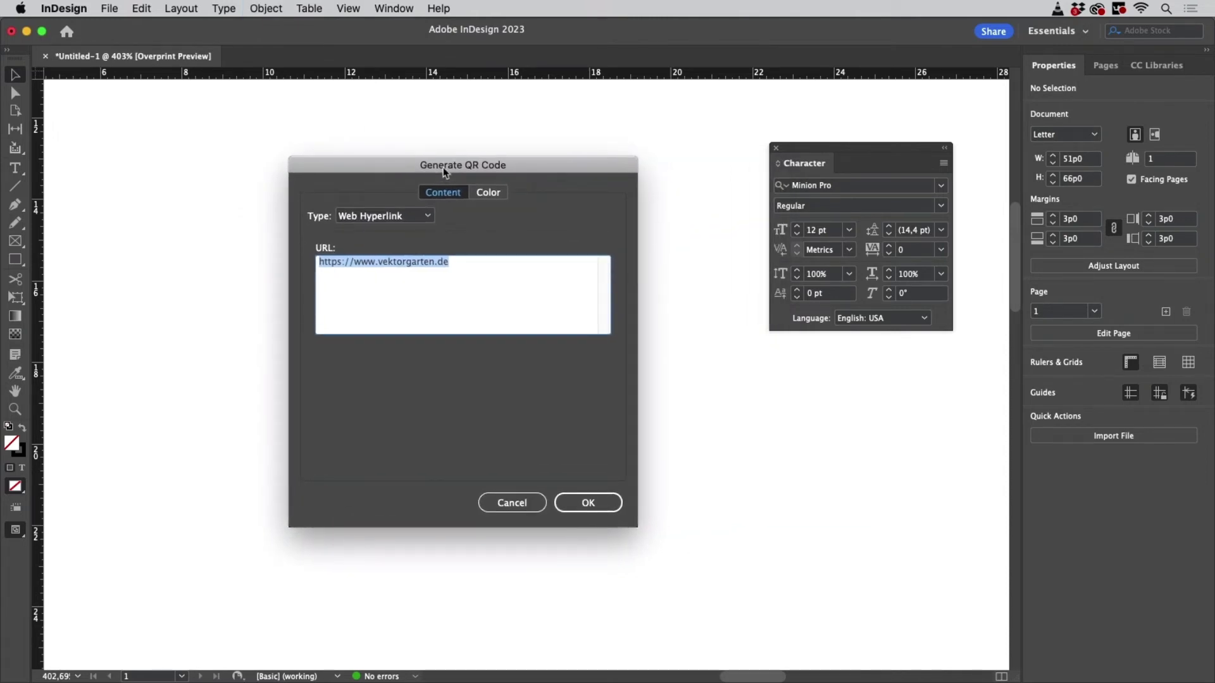
{"action": "left_click", "coordinate": [408, 216]}
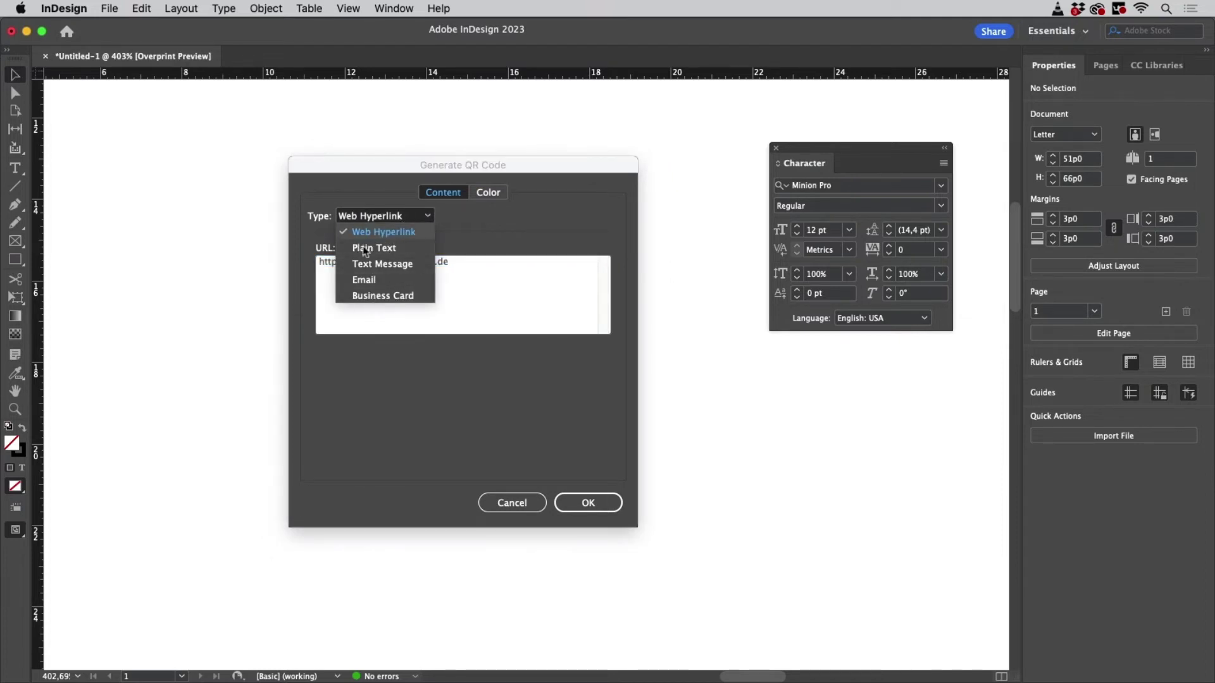
{"action": "left_click", "coordinate": [468, 225]}
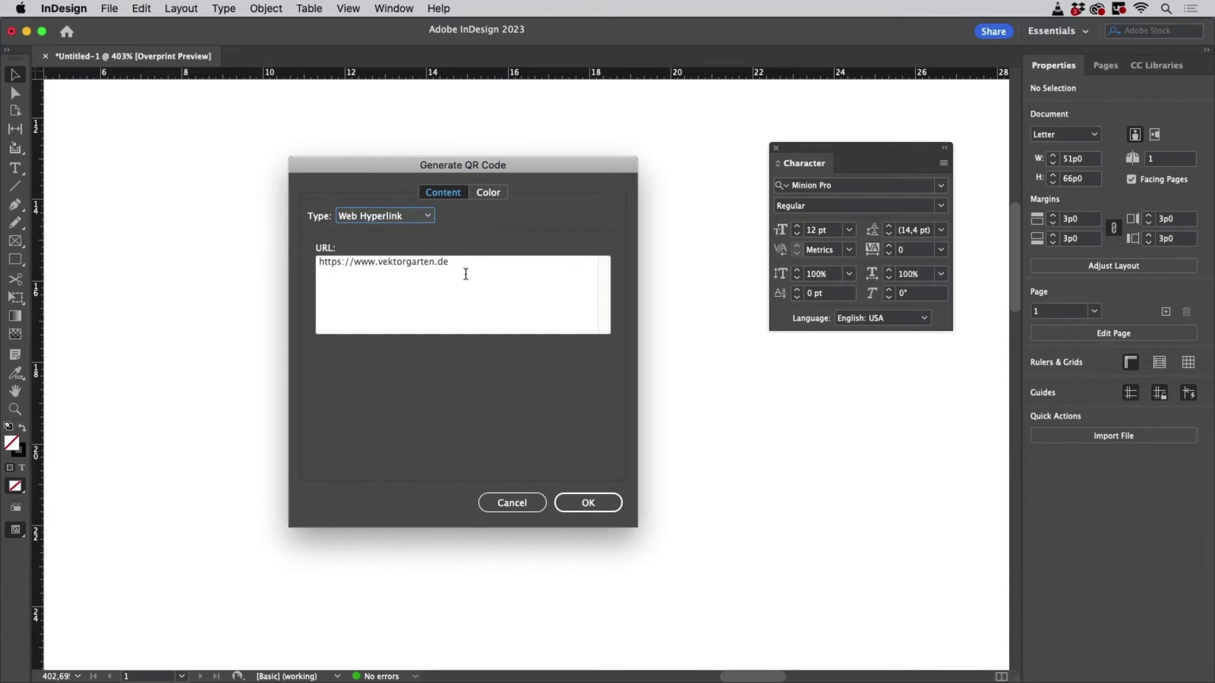
{"action": "mouse_move", "coordinate": [465, 262]}
{"action": "left_mouse_down"}
{"action": "mouse_move", "coordinate": [304, 268]}
{"action": "mouse_move", "coordinate": [478, 269]}
{"action": "left_mouse_up"}
{"action": "key", "text": "Right"}
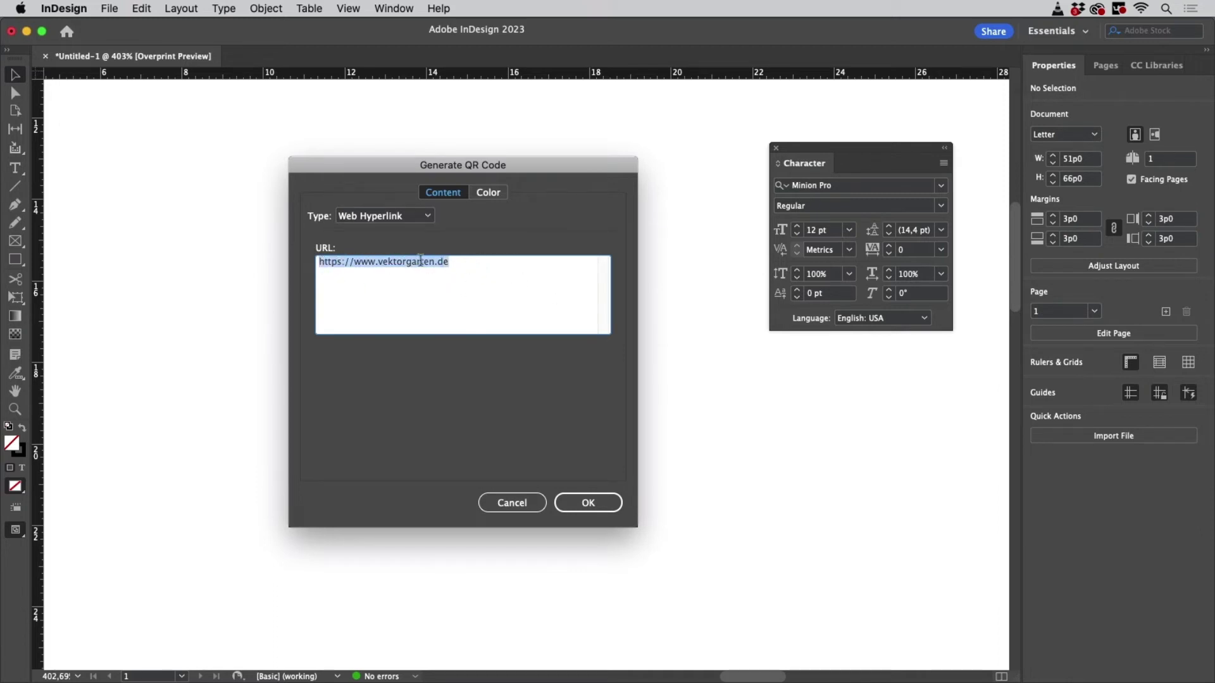
{"action": "left_click", "coordinate": [491, 288]}
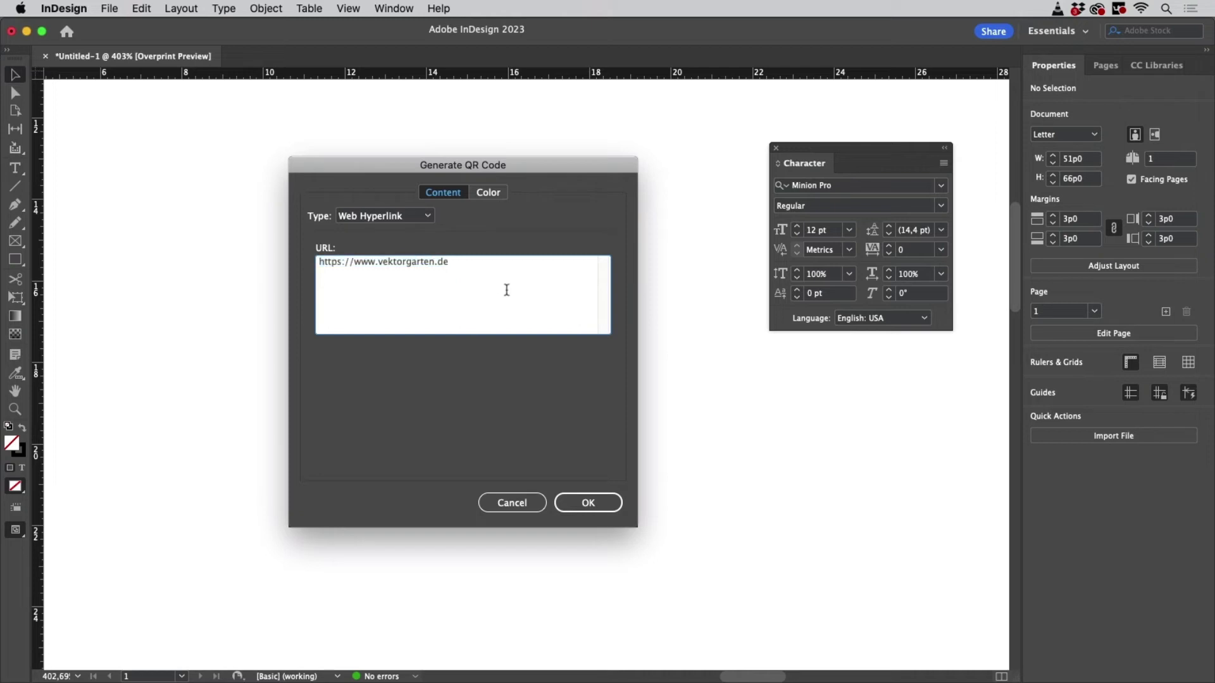
{"action": "left_click", "coordinate": [592, 504]}
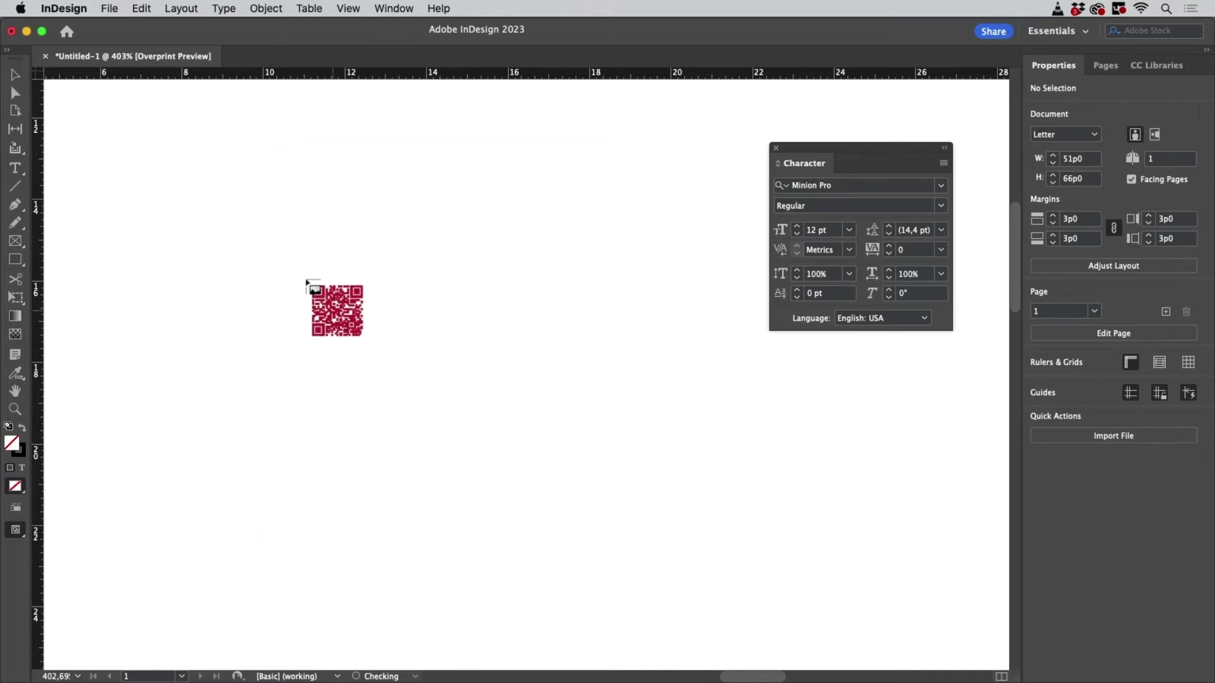
Place the red QR code on the InDesign page and zoom in to inspect it.
{"action": "left_click", "coordinate": [283, 215]}
{"action": "left_click_drag", "start_coordinate": [479, 381], "coordinate": [658, 529]}
{"action": "left_click", "coordinate": [414, 244]}
{"action": "left_click", "coordinate": [740, 467]}
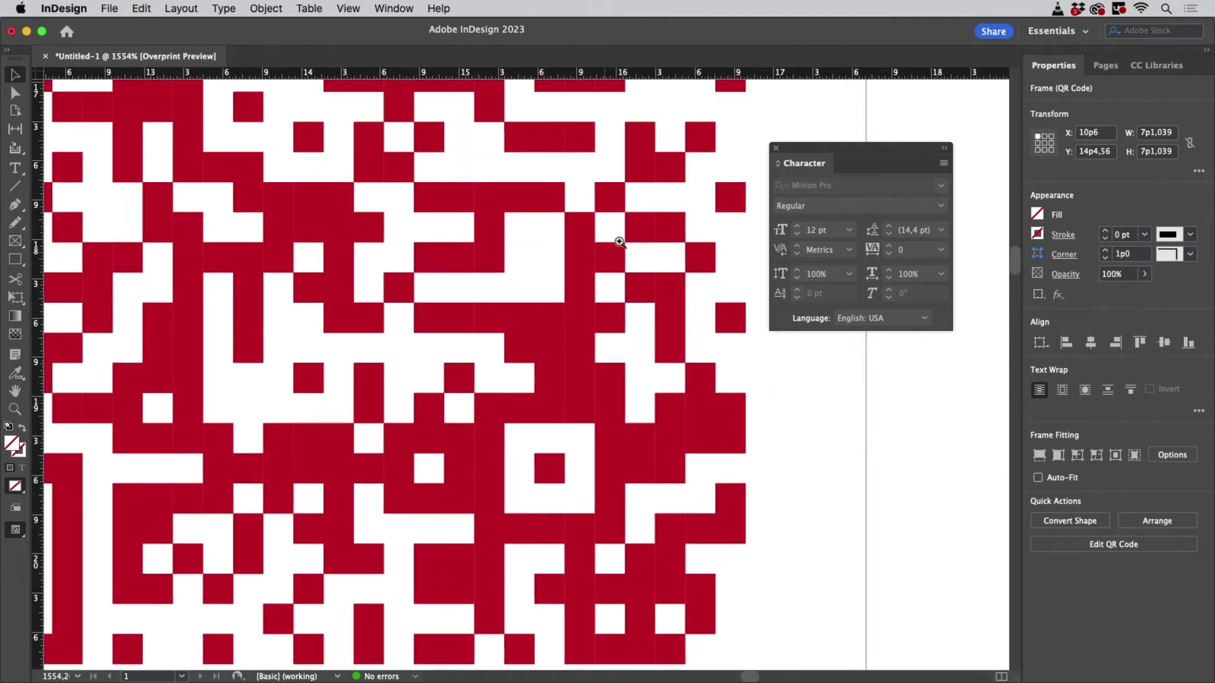
{"action": "key", "text": "super+minus"}
{"action": "key", "text": "super+minus"}
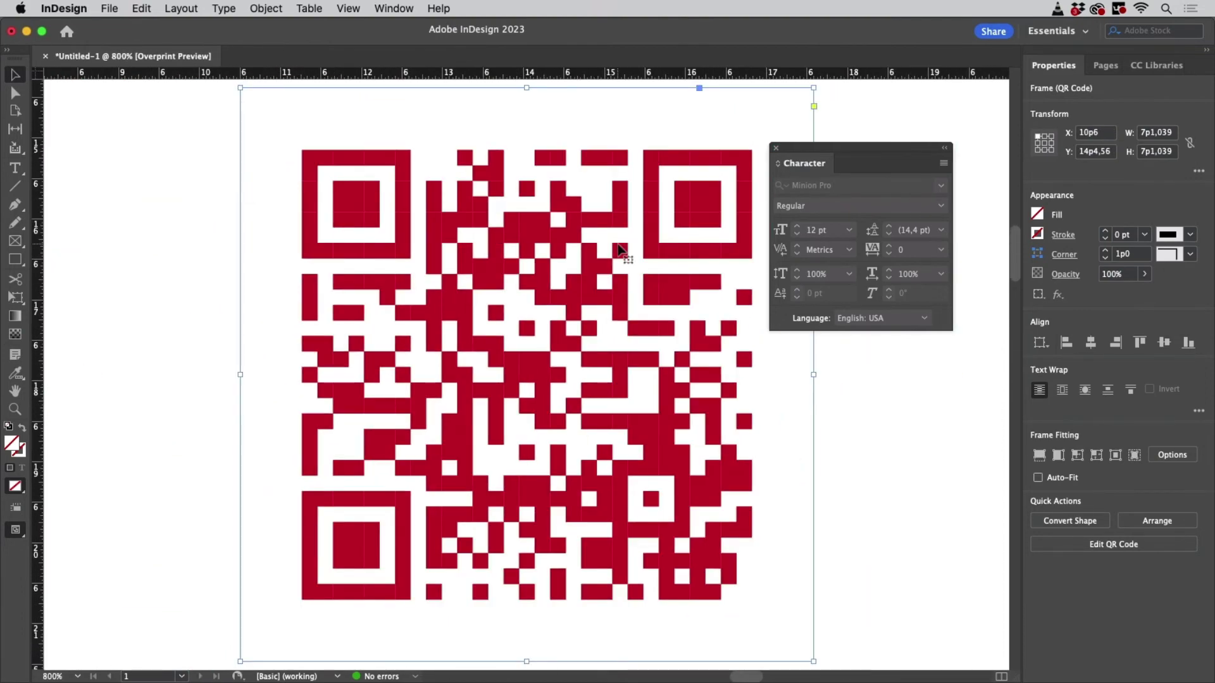
{"action": "scroll", "coordinate": [570, 234], "scroll_direction": "right", "scroll_amount": 2}
Turn Overprint Preview off and then back on.
{"action": "left_click", "coordinate": [349, 9]}
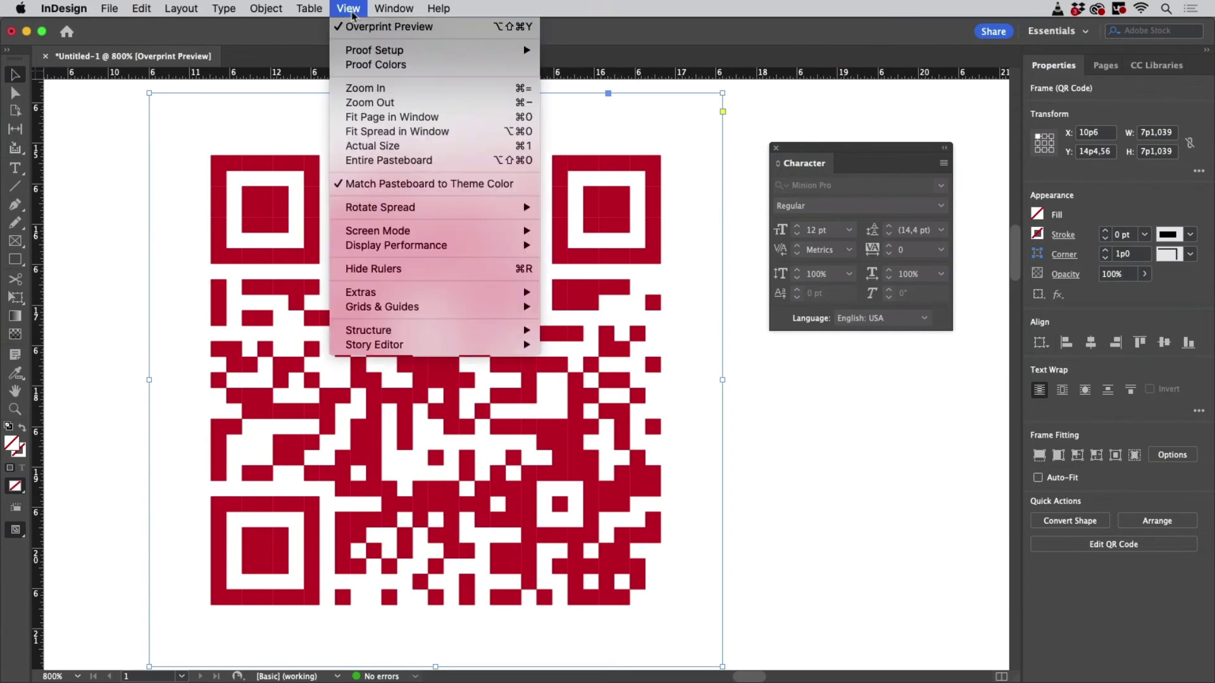
{"action": "left_click", "coordinate": [358, 27]}
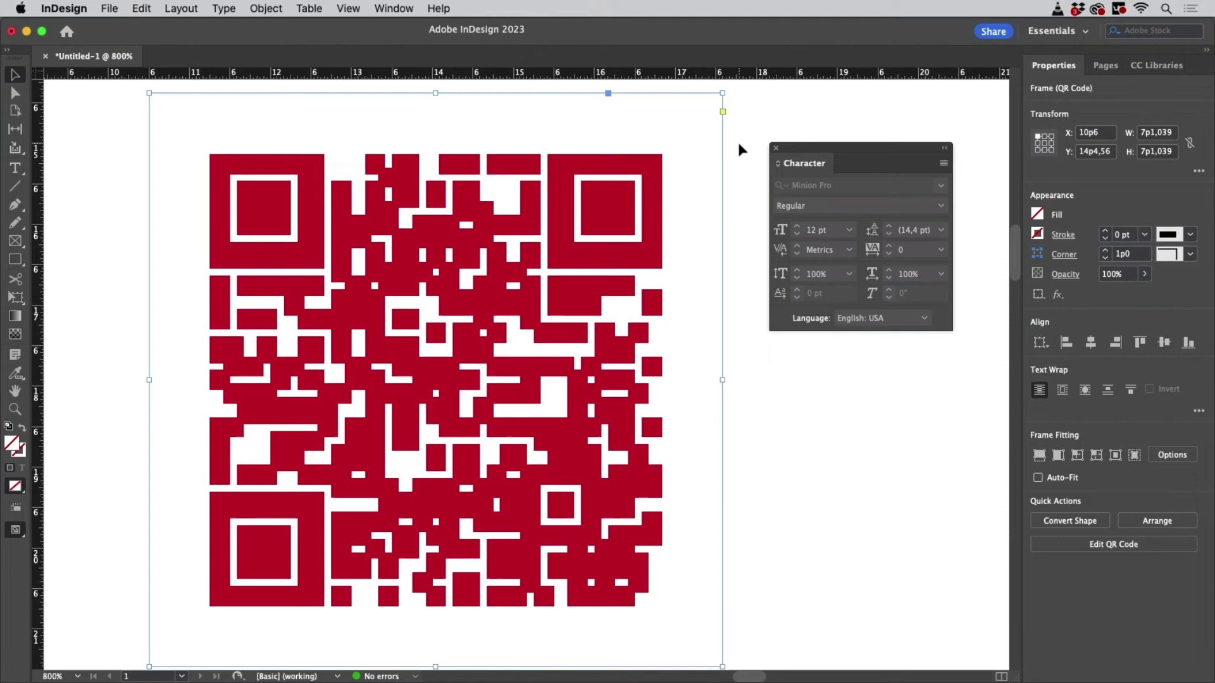
{"action": "left_click", "coordinate": [350, 11]}
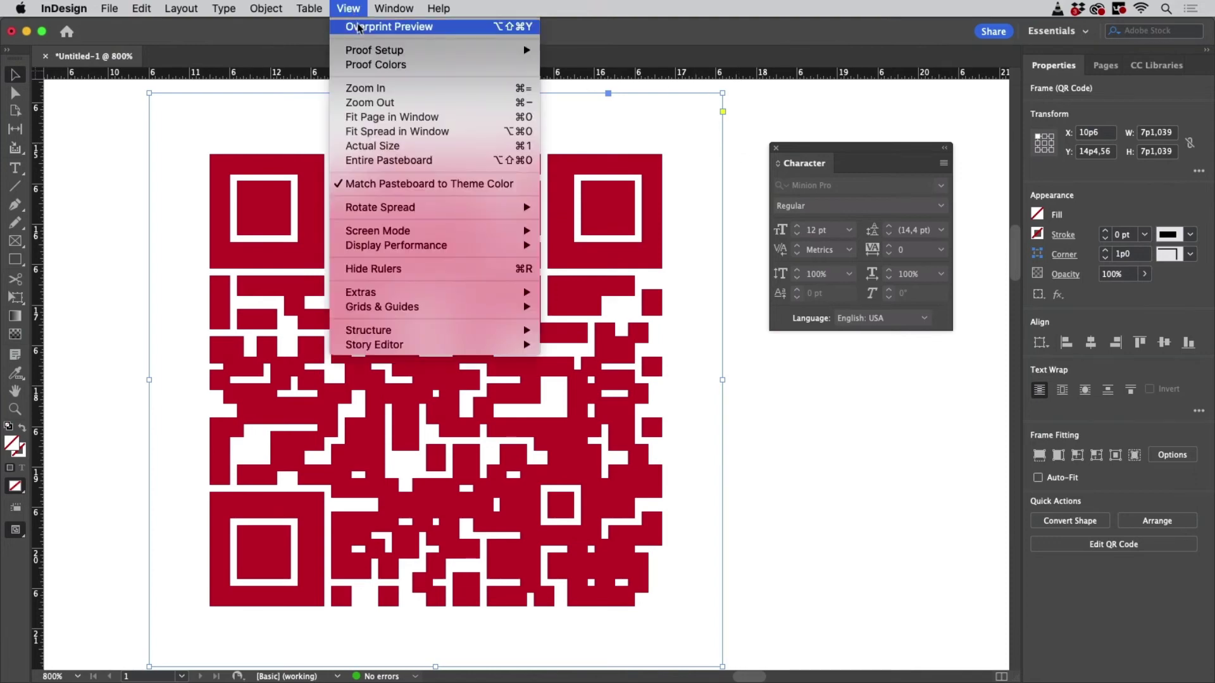
{"action": "left_click", "coordinate": [361, 27]}
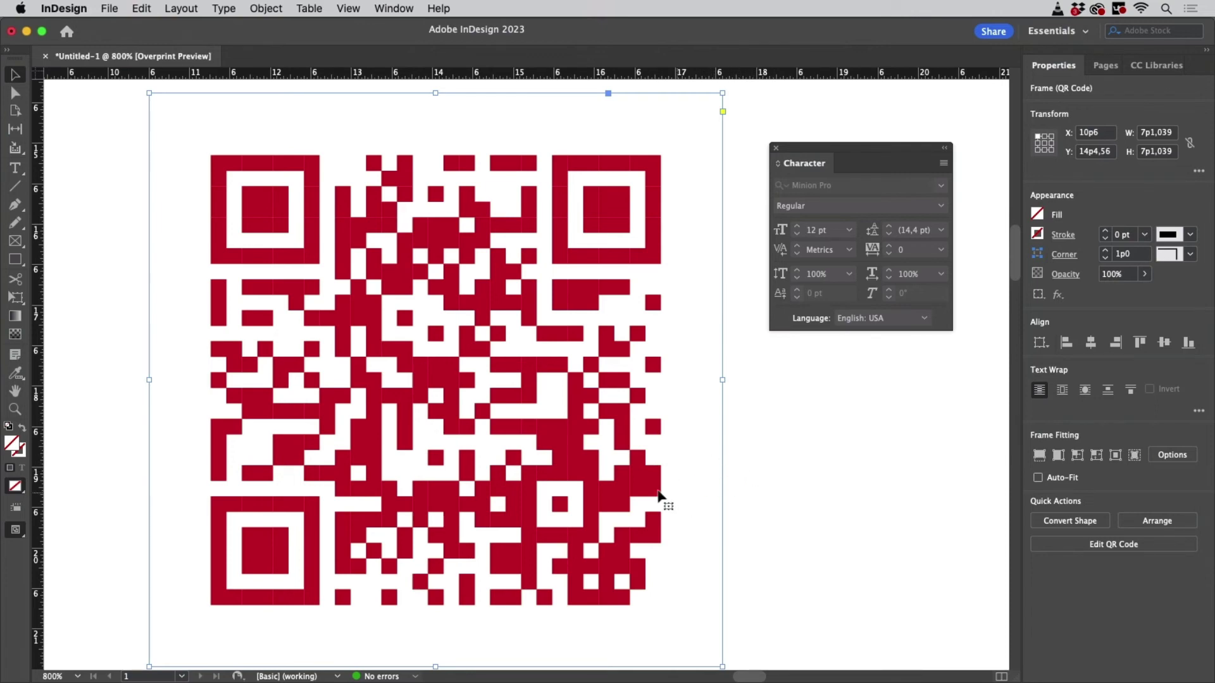
Copy the red QR code with Edit > Copy.
{"action": "mouse_move", "coordinate": [617, 487]}
{"action": "left_click", "coordinate": [142, 8]}
{"action": "left_click", "coordinate": [166, 79]}
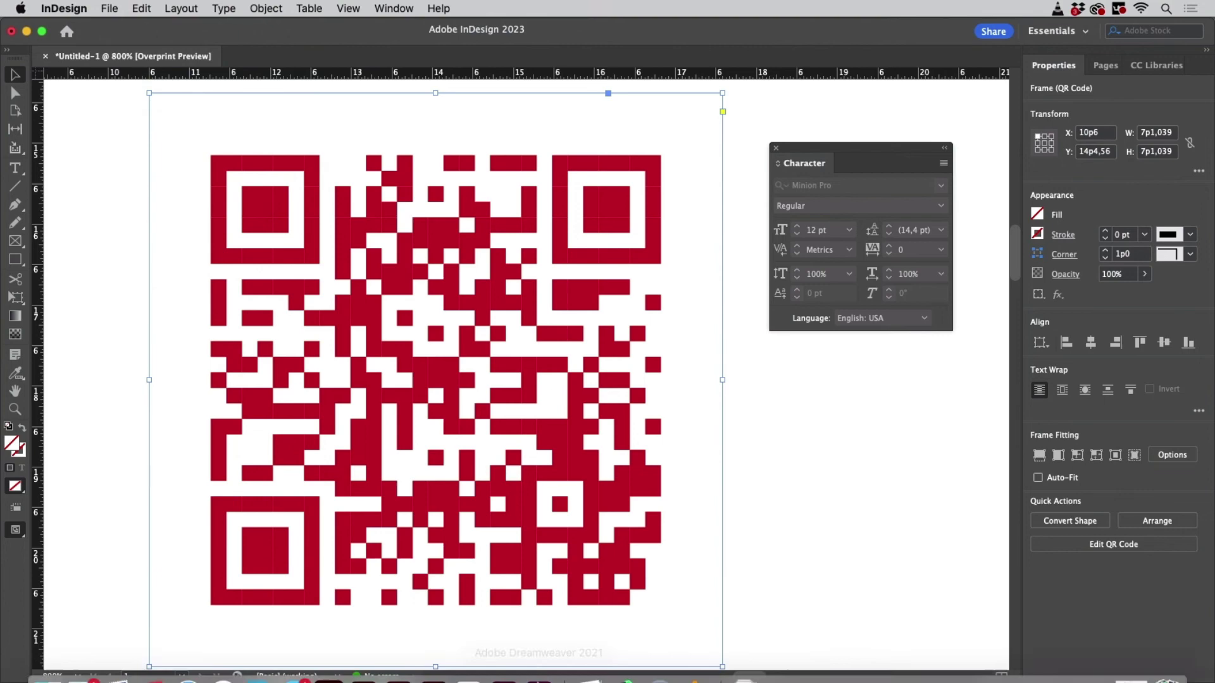
Back in Illustrator, paste the red QR code onto empty canvas choosing Don't convert.
{"action": "mouse_move", "coordinate": [443, 668]}
{"action": "left_click", "coordinate": [442, 664]}
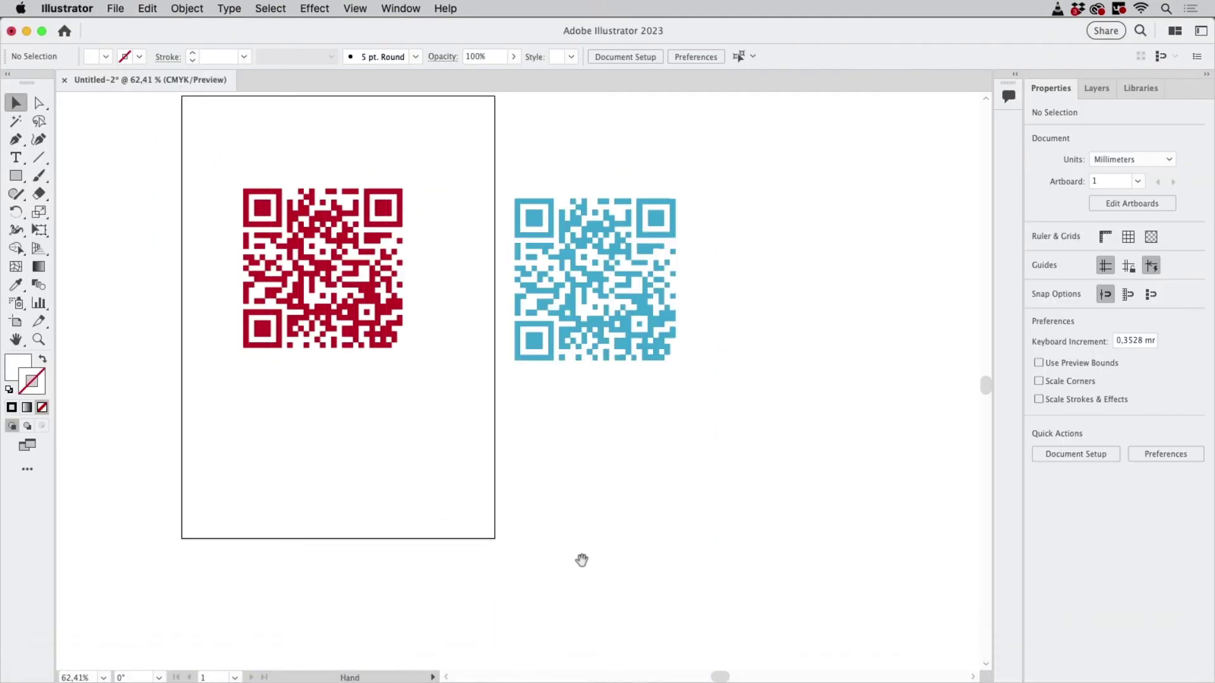
{"action": "left_click_drag", "start_coordinate": [580, 561], "coordinate": [268, 572]}
{"action": "left_click_drag", "start_coordinate": [658, 506], "coordinate": [225, 503]}
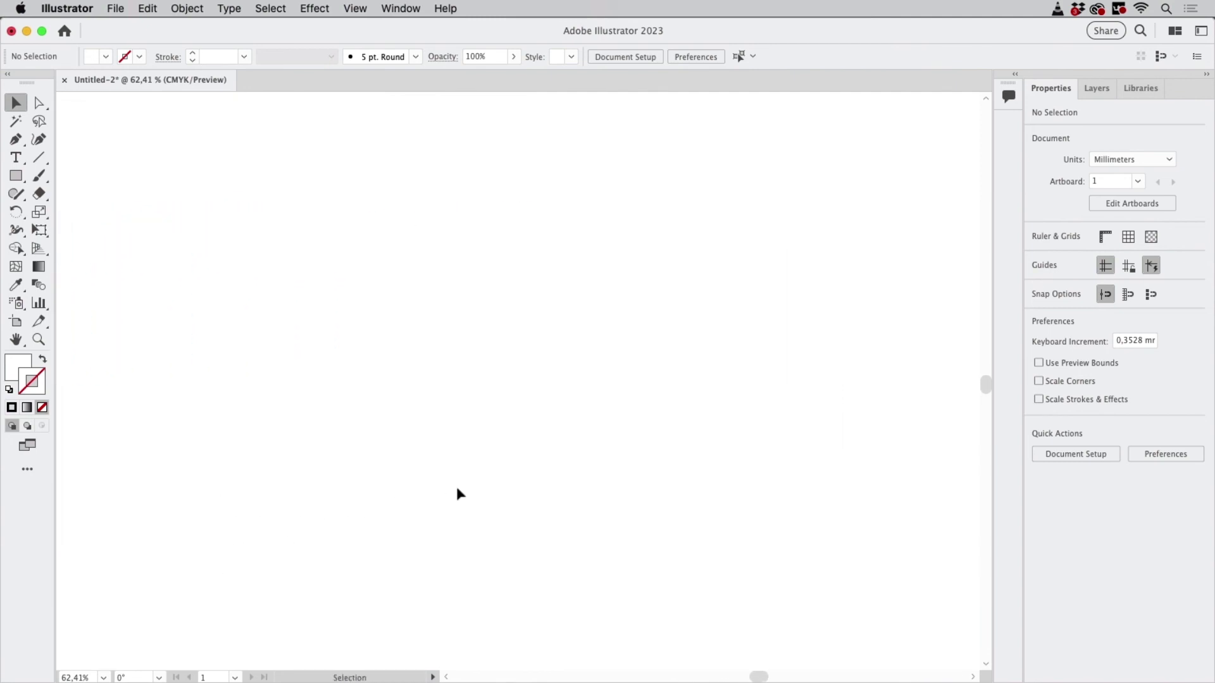
{"action": "key", "text": "super+v"}
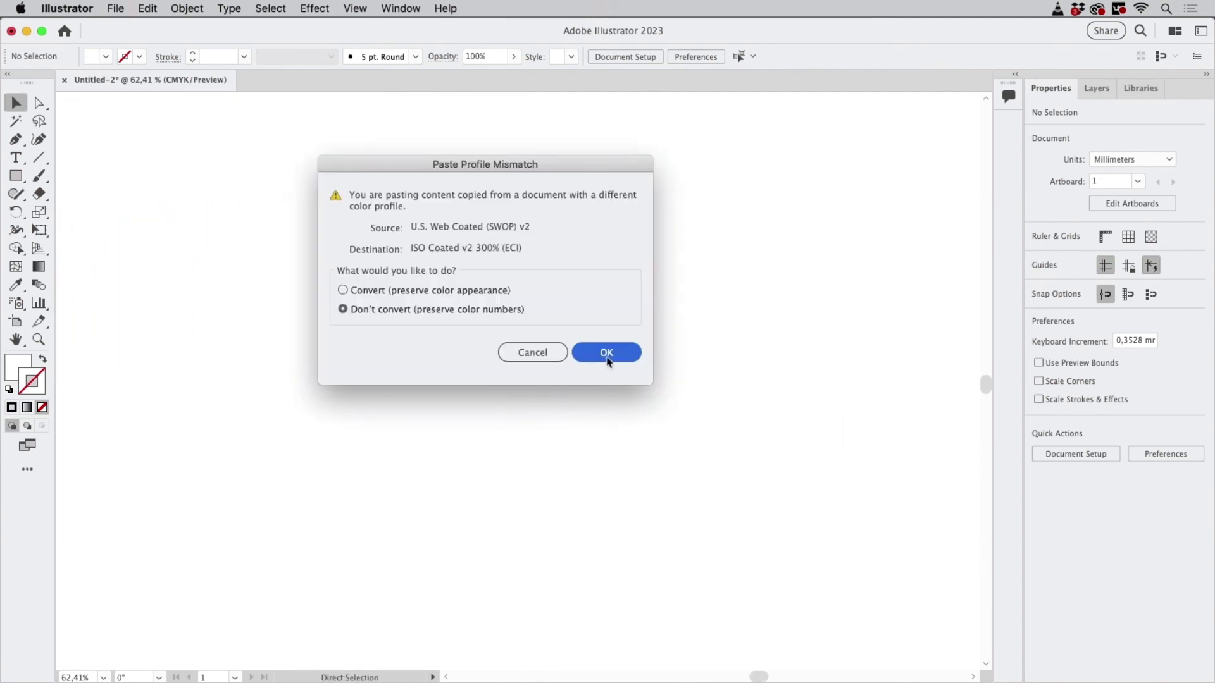
{"action": "left_click", "coordinate": [606, 352]}
Zoom in on the pasted QR code and check it in Outline mode, then return to Preview.
{"action": "key", "text": "super+space"}
{"action": "left_click_drag", "start_coordinate": [513, 372], "coordinate": [687, 458]}
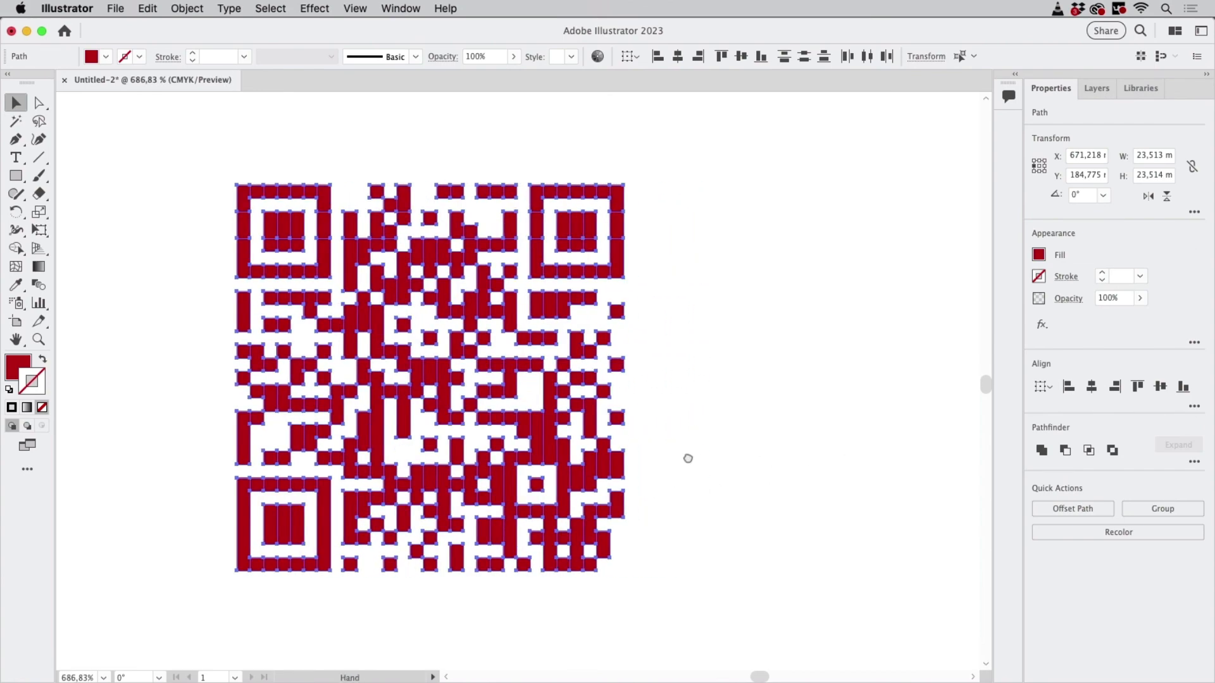
{"action": "key", "text": "super+y"}
{"action": "left_click", "coordinate": [722, 453]}
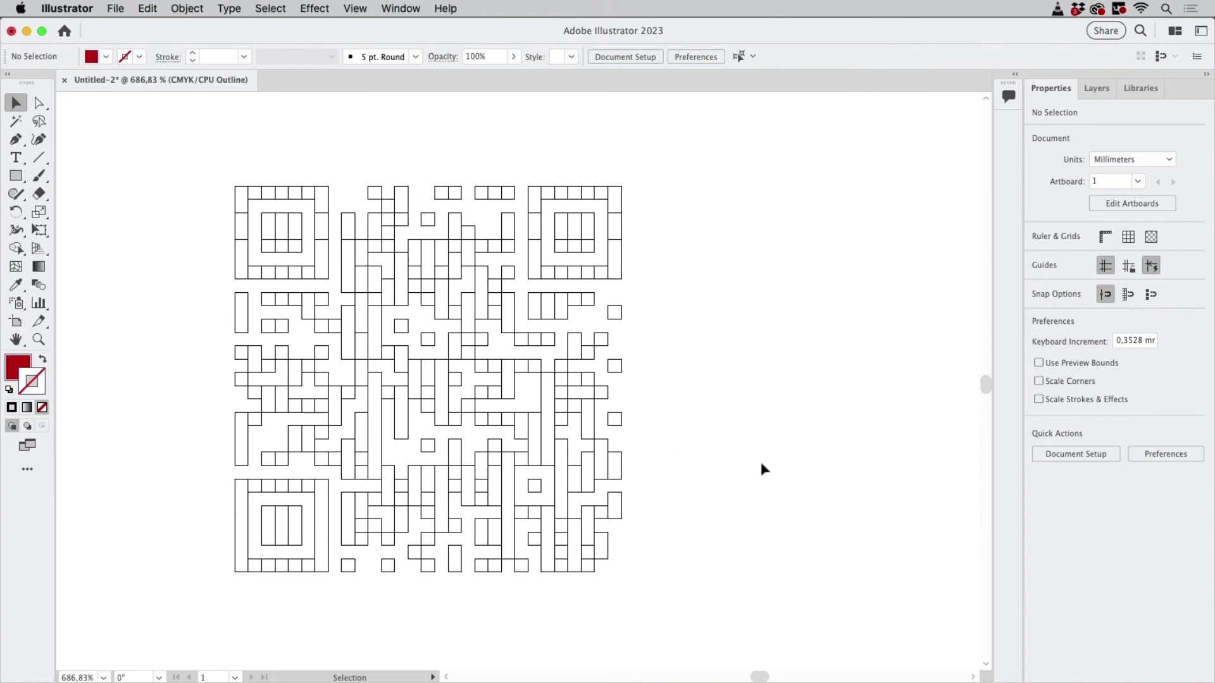
{"action": "key", "text": "super+y"}
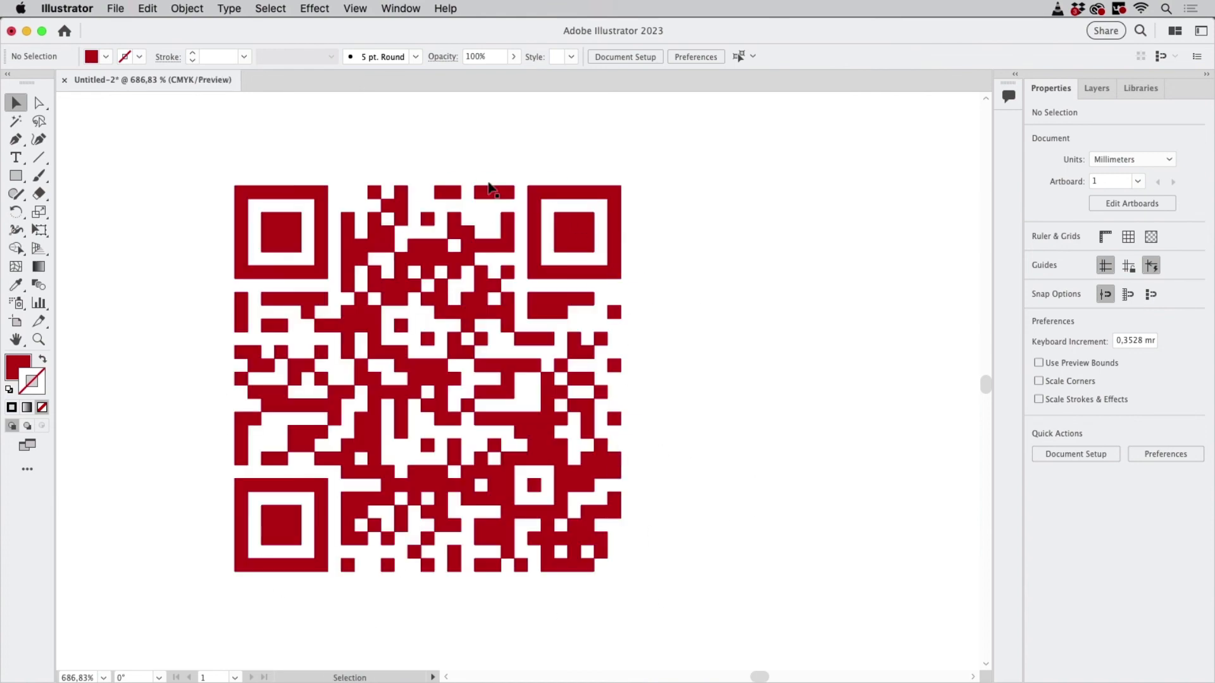